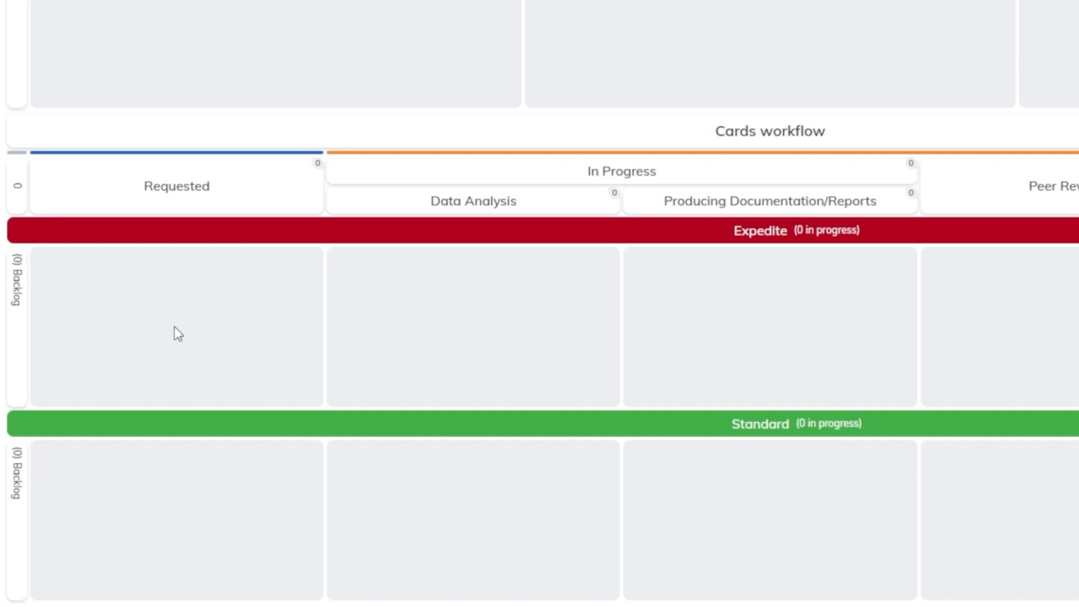
Create a card named "Server Maintenance" in the Requested column of the Expedite lane.
{"action": "right_click", "coordinate": [174, 327]}
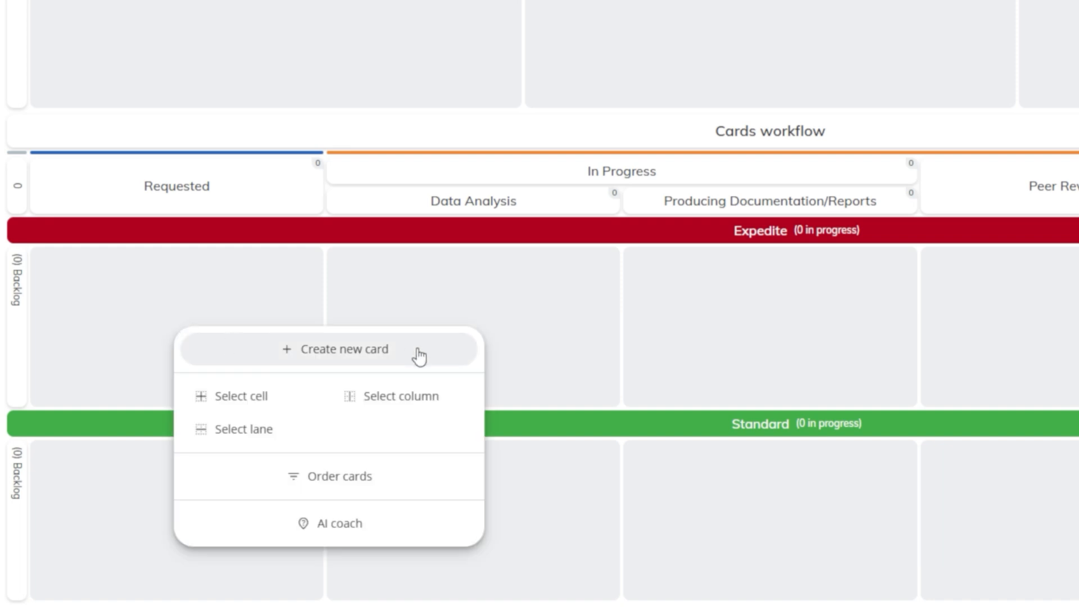
{"action": "left_click", "coordinate": [419, 354]}
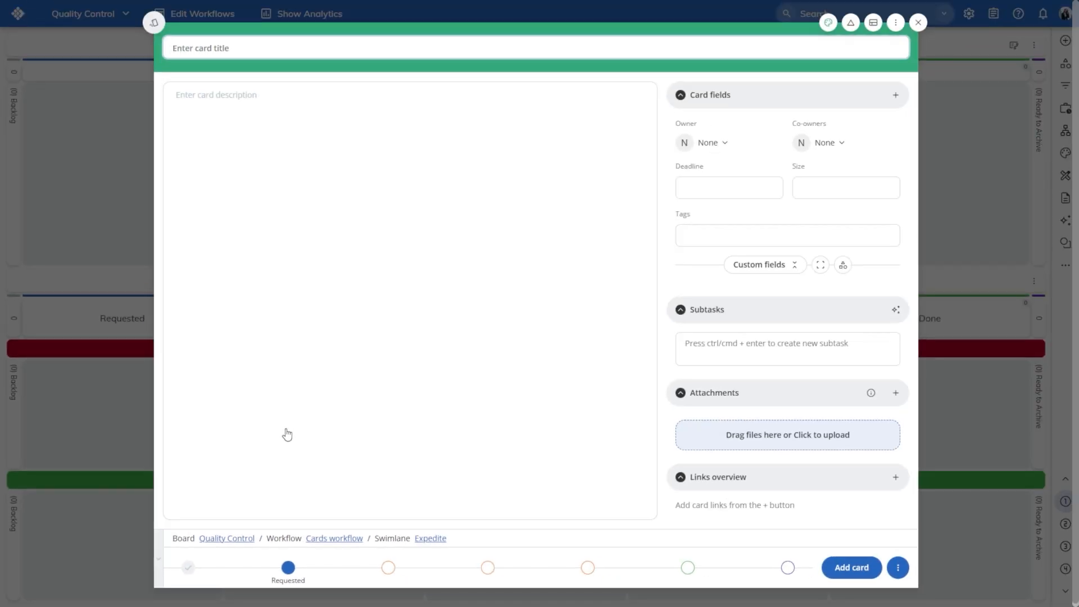
{"action": "type", "text": "Server Maintenance"}
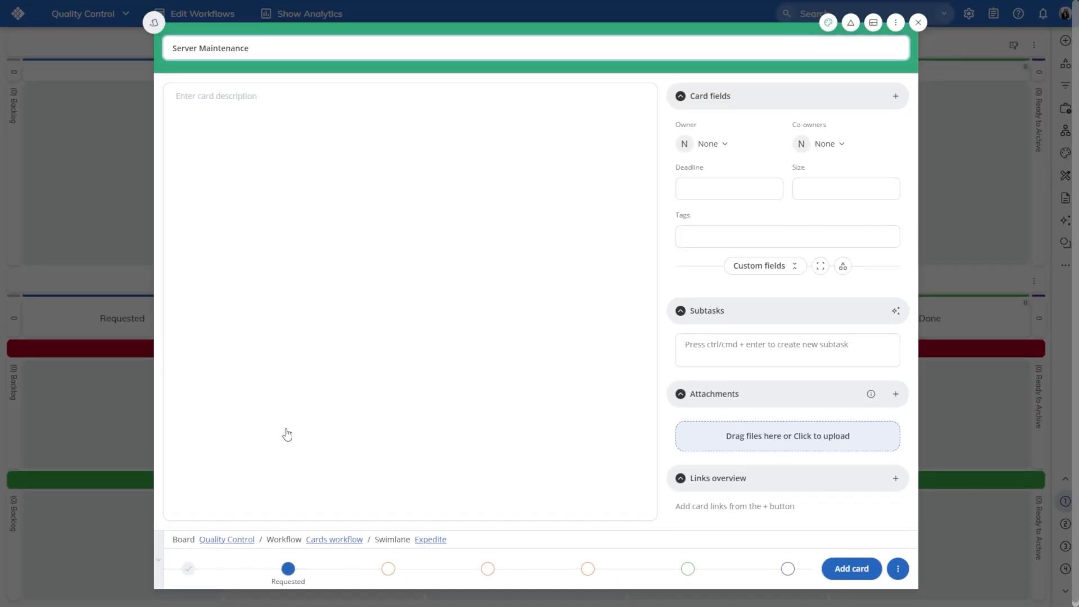
{"action": "left_click", "coordinate": [869, 569]}
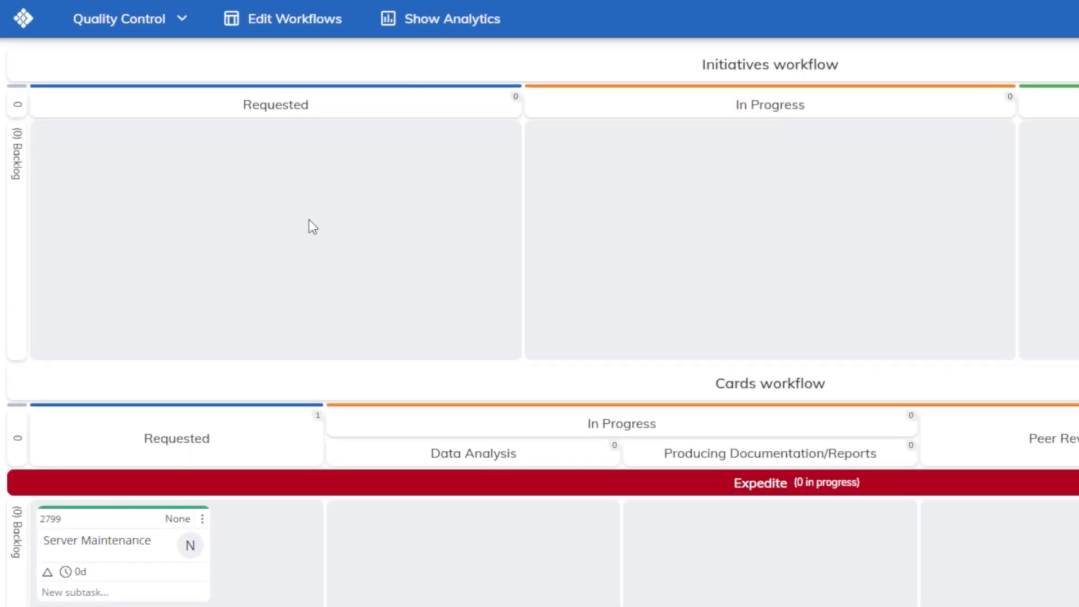
Create an initiative named "Team Project X" in the Requested column of the Initiatives workflow.
{"action": "right_click", "coordinate": [309, 221]}
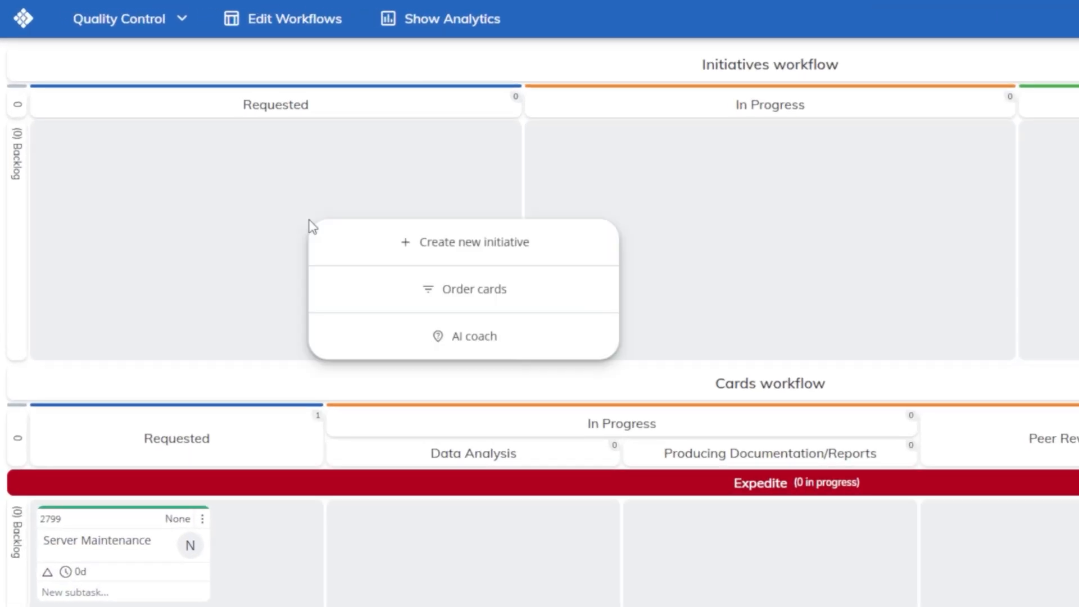
{"action": "left_click", "coordinate": [548, 243]}
{"action": "type", "text": "Team "}
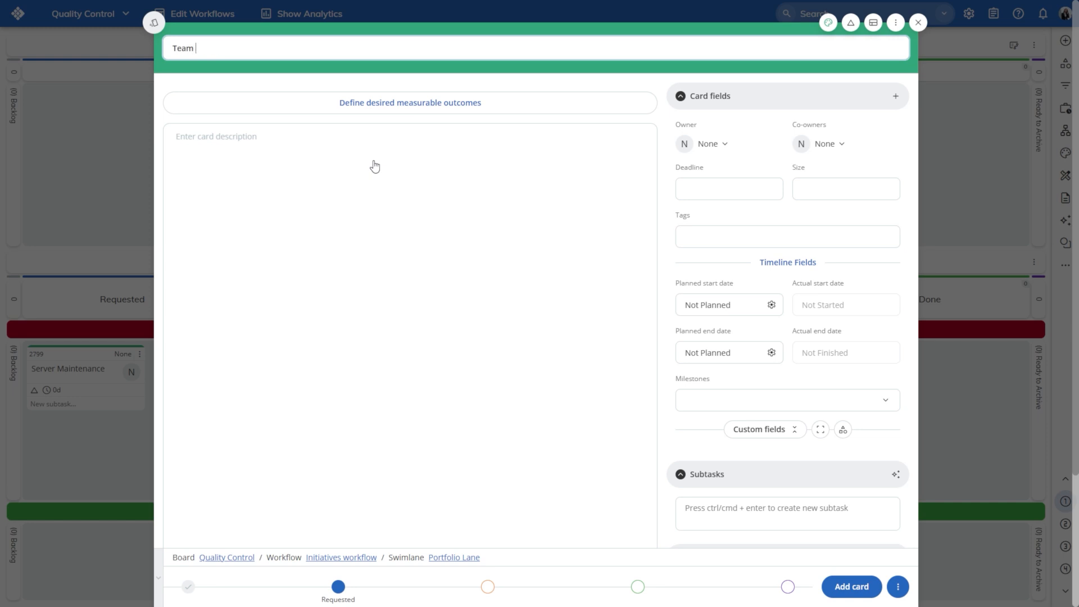
{"action": "type", "text": "Project X"}
{"action": "left_click", "coordinate": [843, 597]}
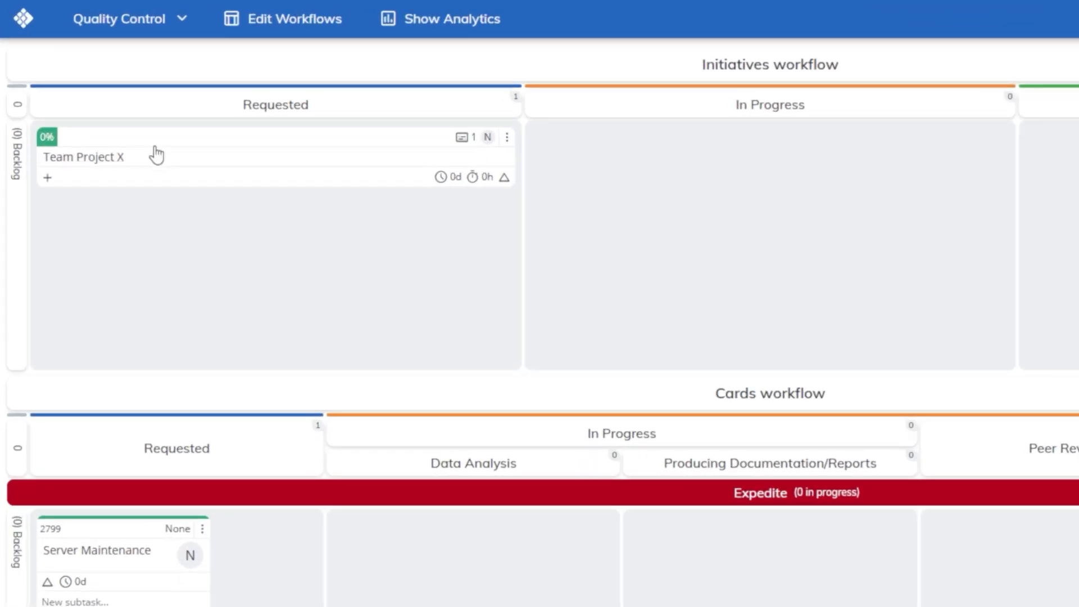
Create a child card of Team Project X named "Requirements Analysis" in the Standard lane, saving it and starting another new card.
{"action": "left_click_drag", "start_coordinate": [109, 107], "coordinate": [126, 563]}
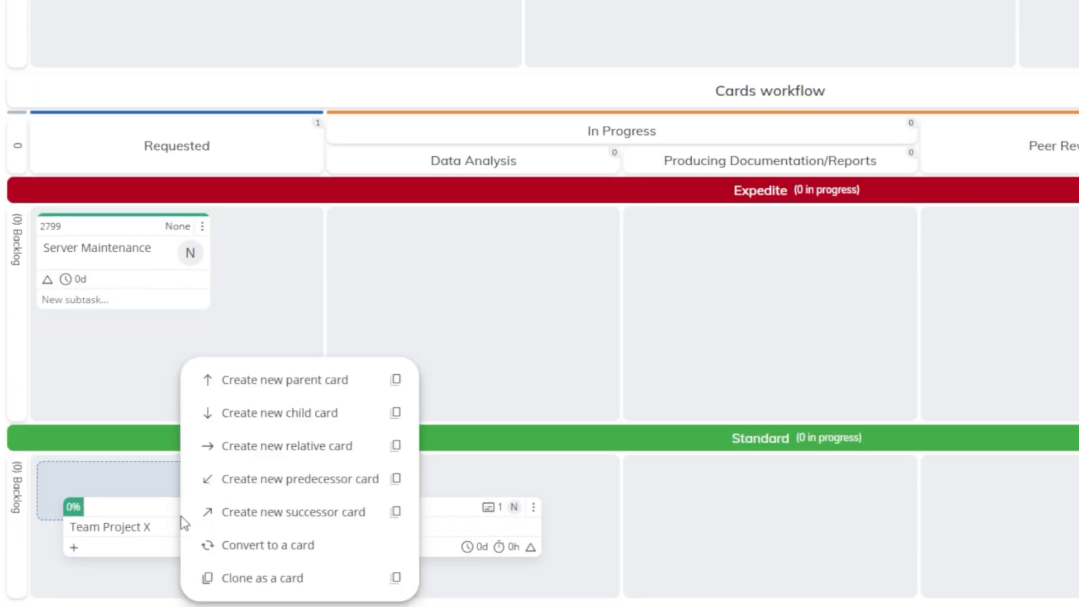
{"action": "left_click", "coordinate": [352, 414]}
{"action": "type", "text": "Requirements "}
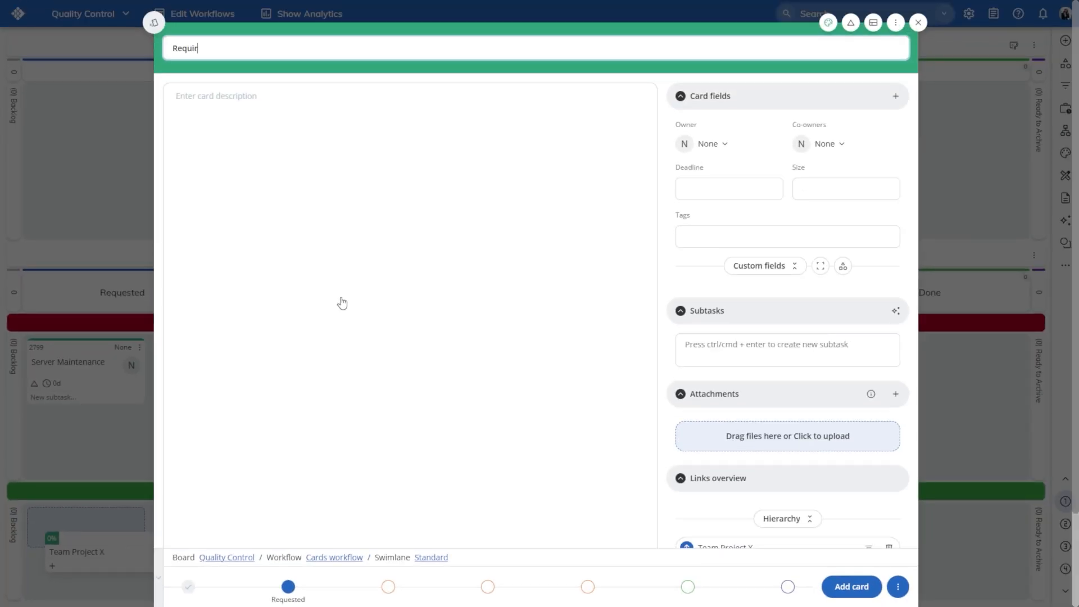
{"action": "type", "text": "Analysis"}
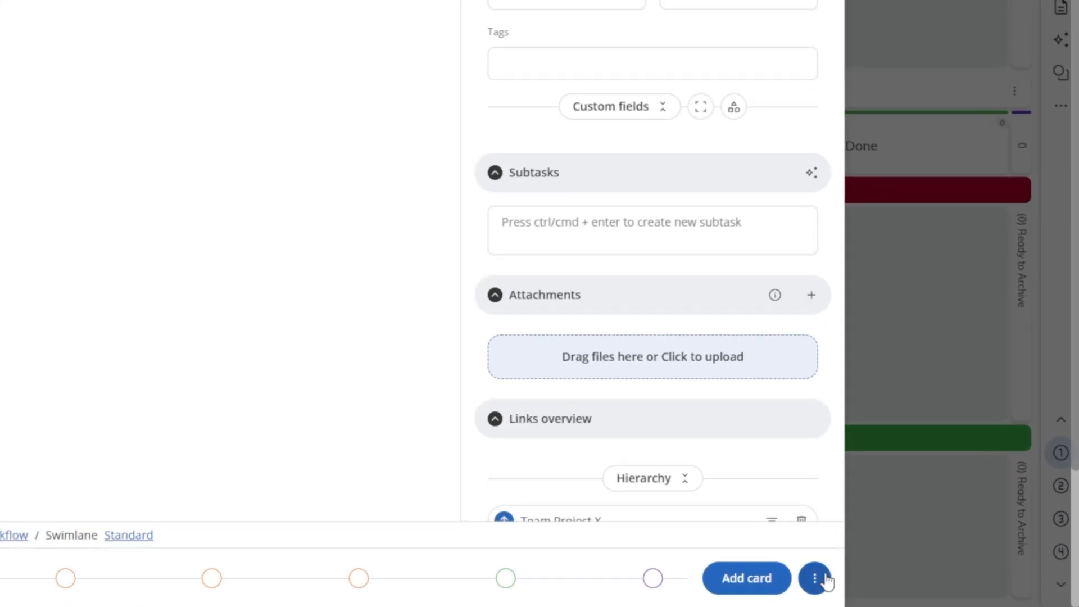
{"action": "left_click", "coordinate": [899, 587]}
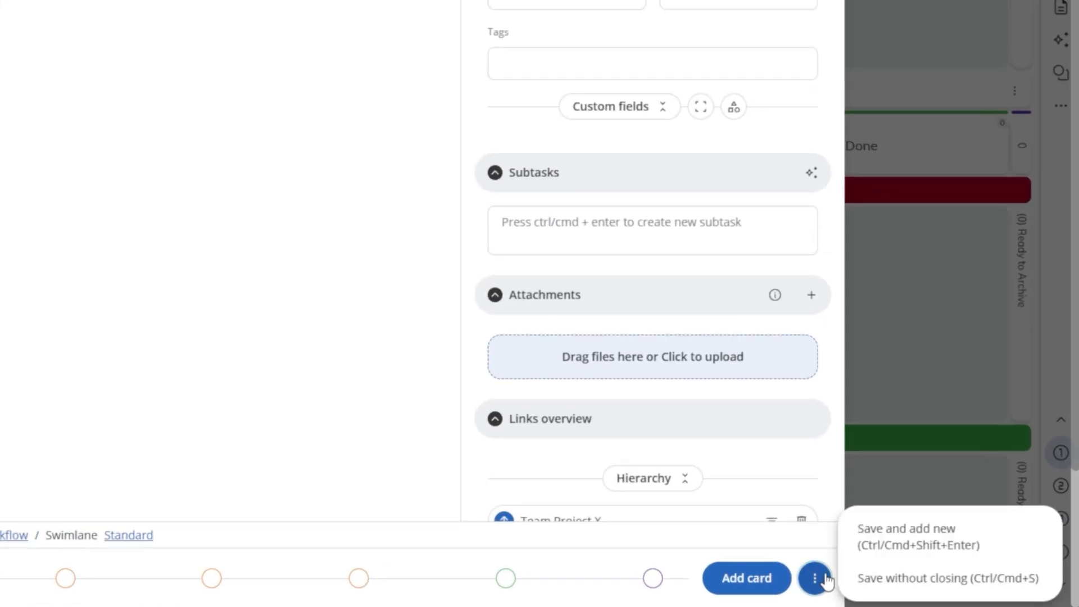
{"action": "left_click", "coordinate": [995, 553]}
Create two more child cards named "Technical Sheets" and "Approval Policies".
{"action": "type", "text": "Technical Sheets"}
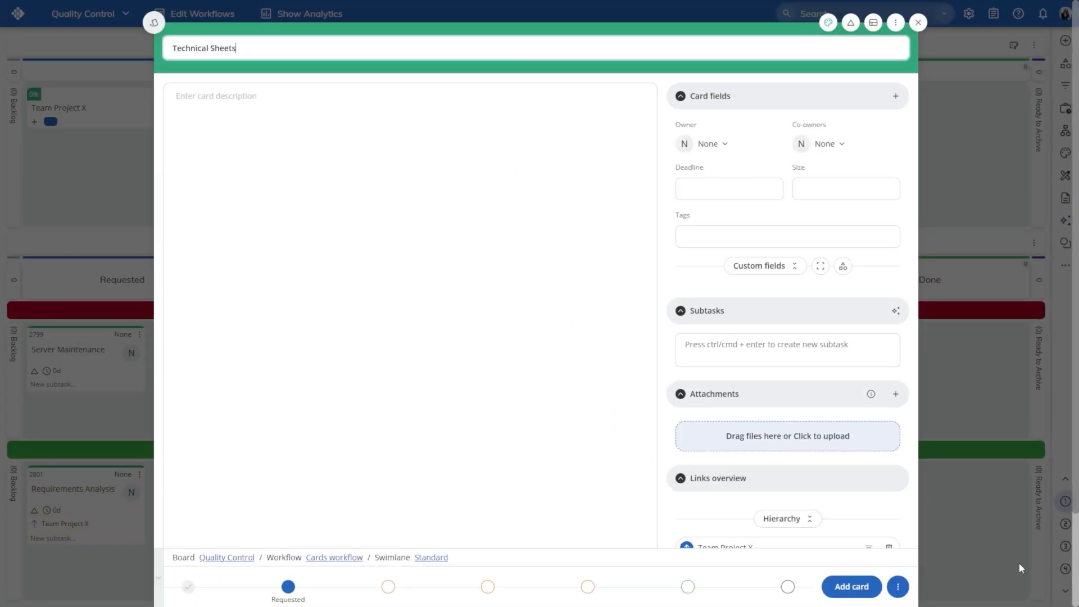
{"action": "type", "text": "Approval Policies"}
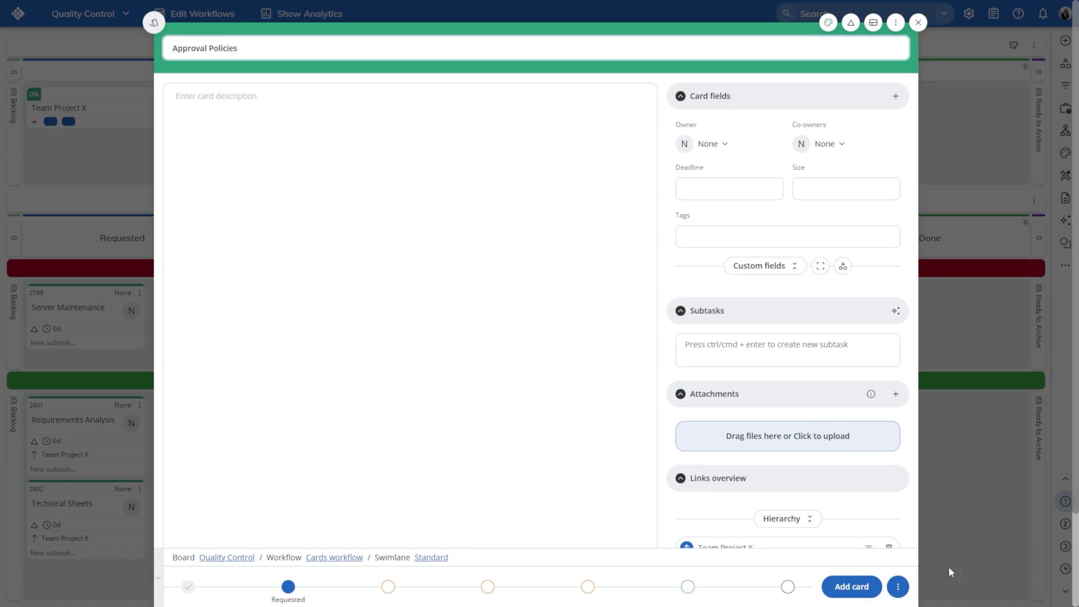
{"action": "left_click", "coordinate": [852, 586]}
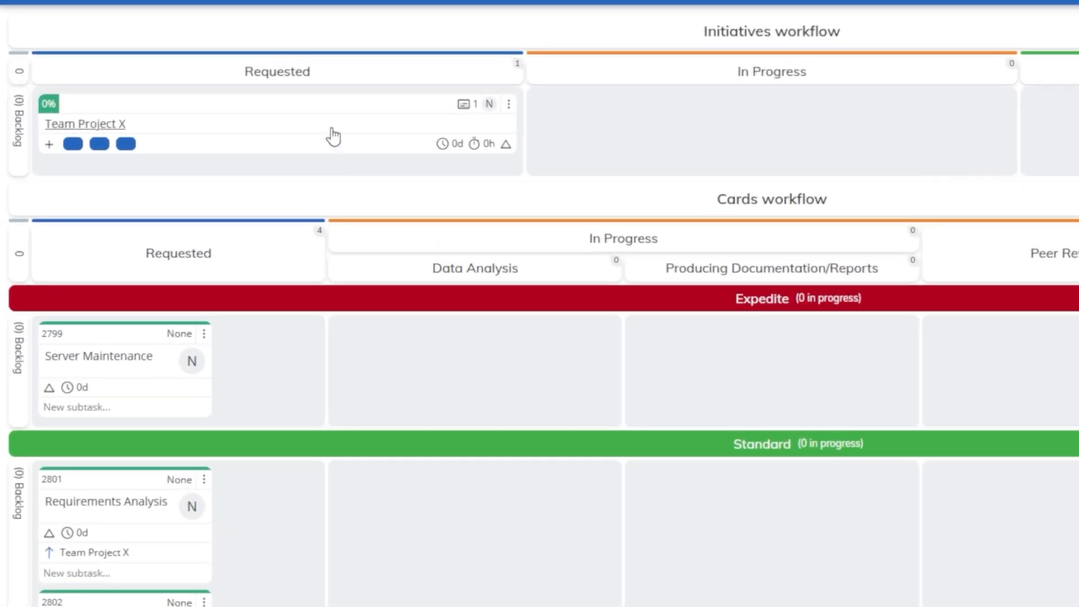
Filter the board by Team Project X's links hierarchy, then clear the filter.
{"action": "right_click", "coordinate": [227, 115]}
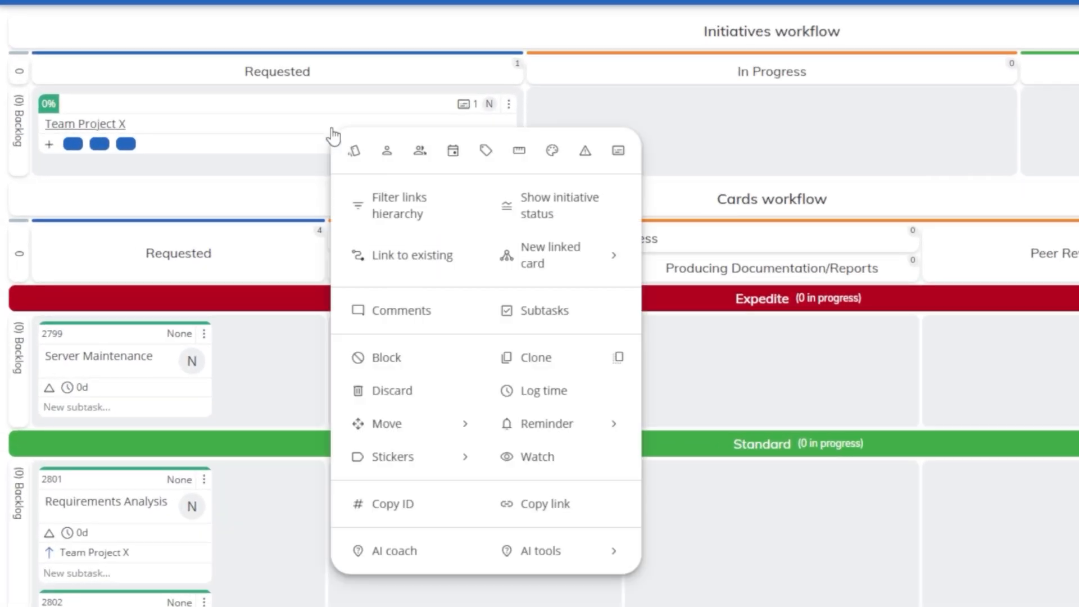
{"action": "left_click", "coordinate": [479, 227]}
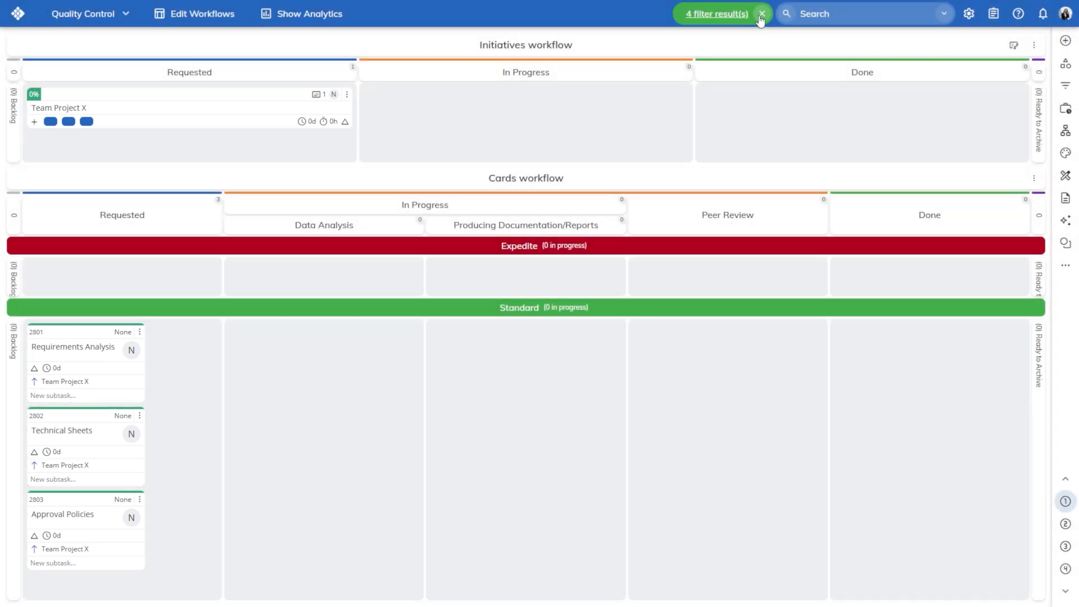
{"action": "left_click", "coordinate": [762, 14]}
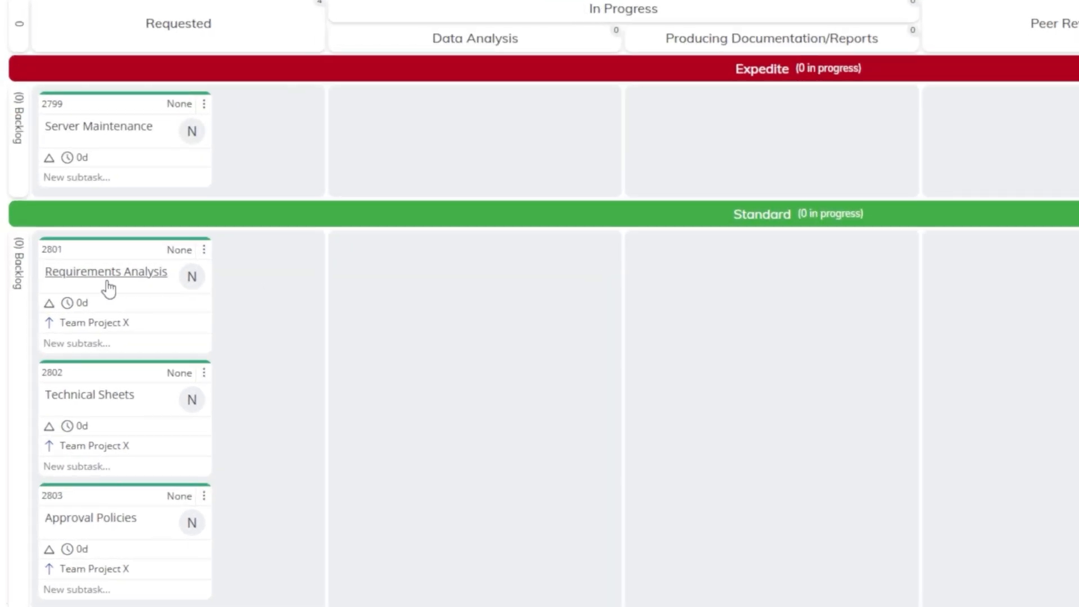
Open the Requirements Analysis card and set its owner and co-owner to the two team members.
{"action": "left_click", "coordinate": [79, 365]}
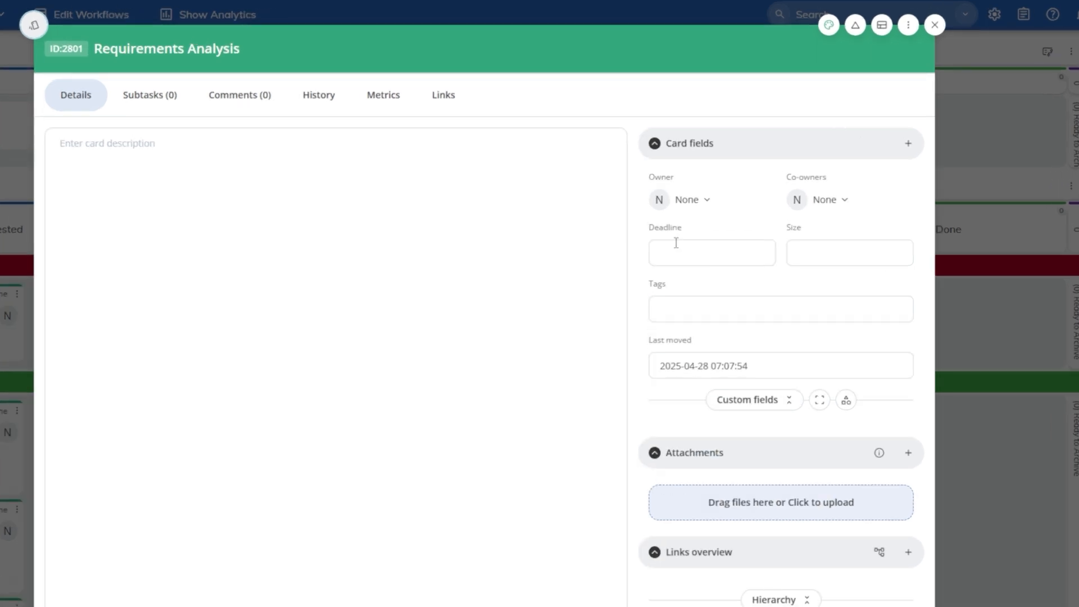
{"action": "left_click", "coordinate": [708, 170]}
{"action": "left_click", "coordinate": [729, 248]}
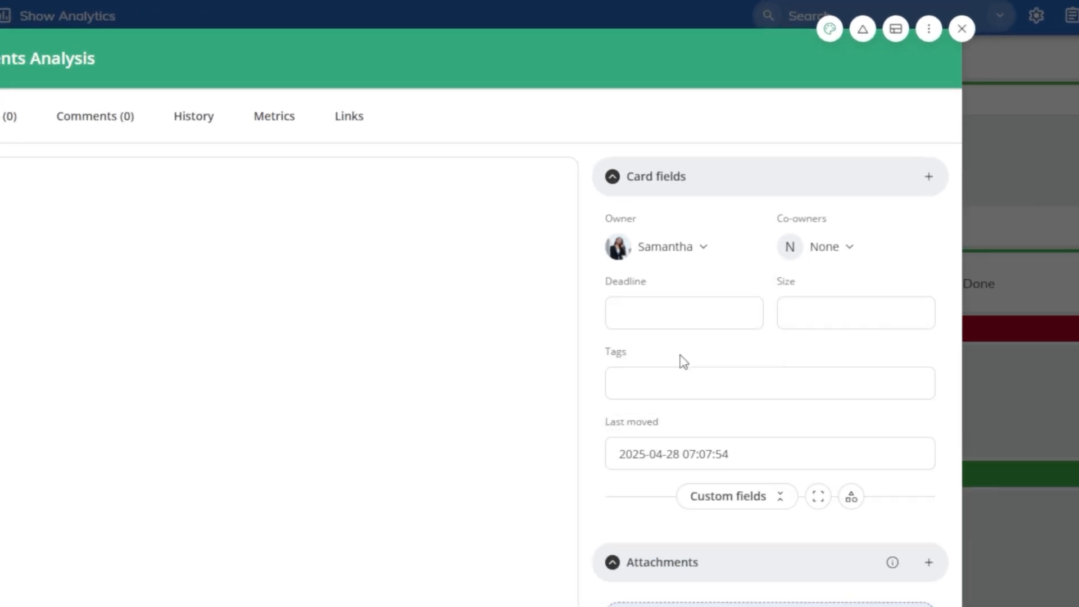
{"action": "left_click", "coordinate": [828, 248]}
{"action": "left_click", "coordinate": [843, 358]}
Set the card's deadline to 2025-05-08.
{"action": "left_click", "coordinate": [913, 240]}
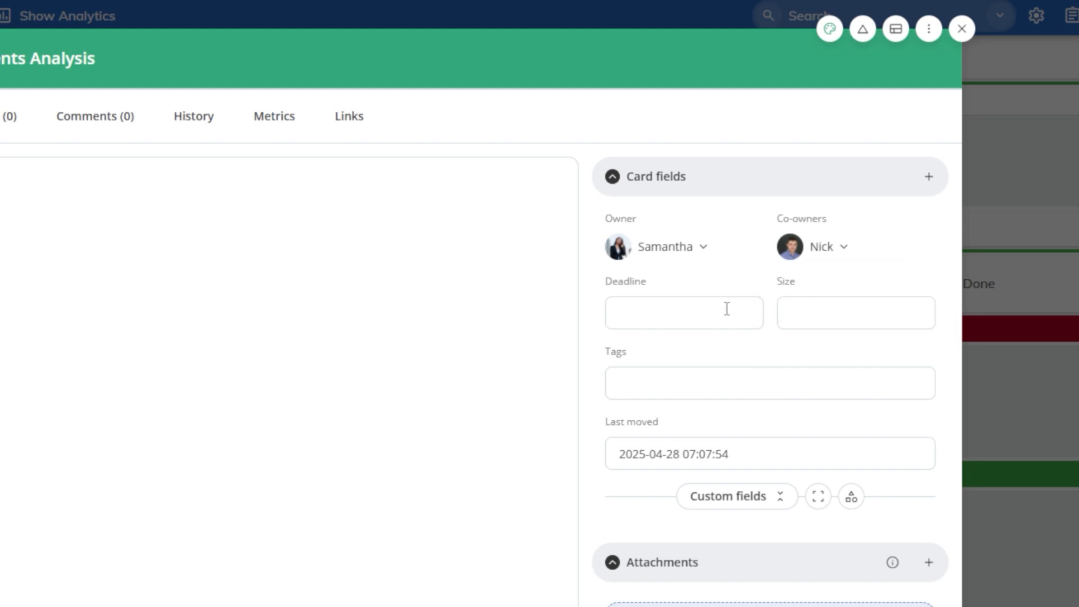
{"action": "left_click", "coordinate": [725, 308]}
{"action": "left_click", "coordinate": [811, 365]}
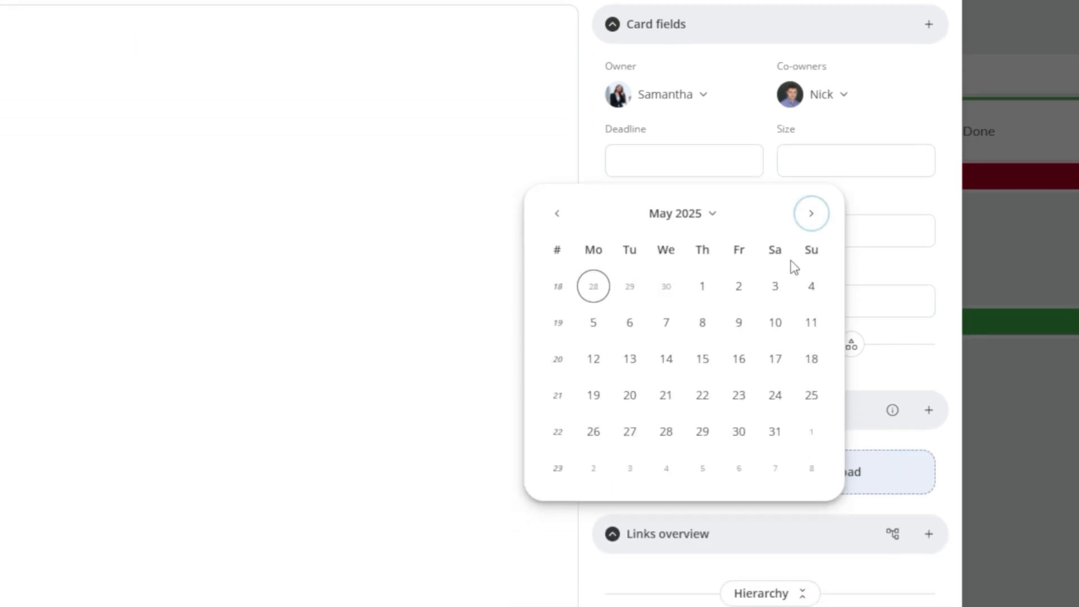
{"action": "left_click", "coordinate": [702, 322]}
Set the card's priority to High and add the important tag.
{"action": "left_click", "coordinate": [853, 34]}
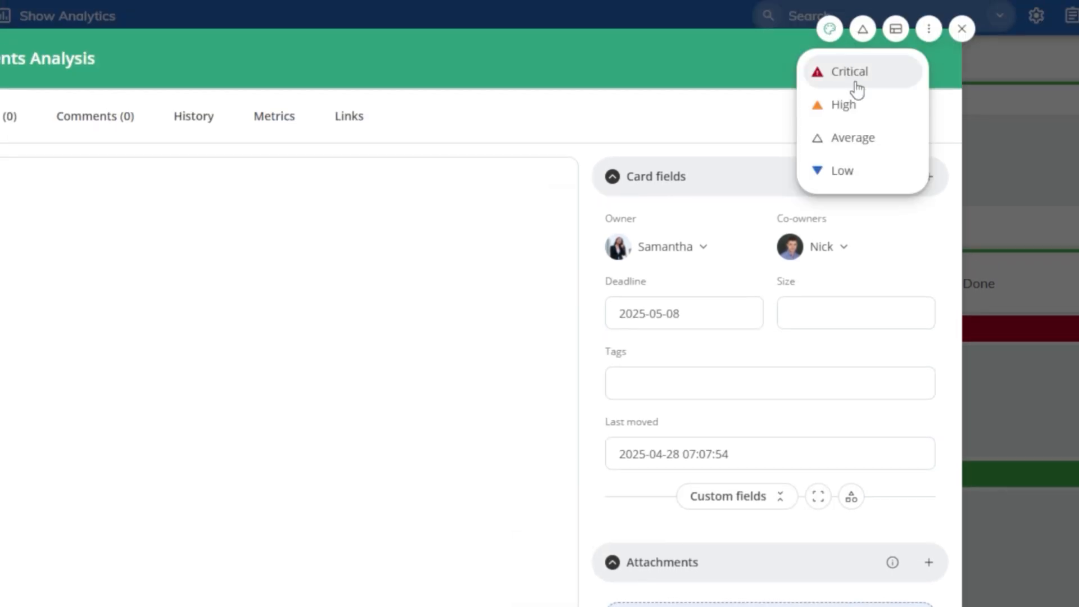
{"action": "left_click", "coordinate": [856, 105]}
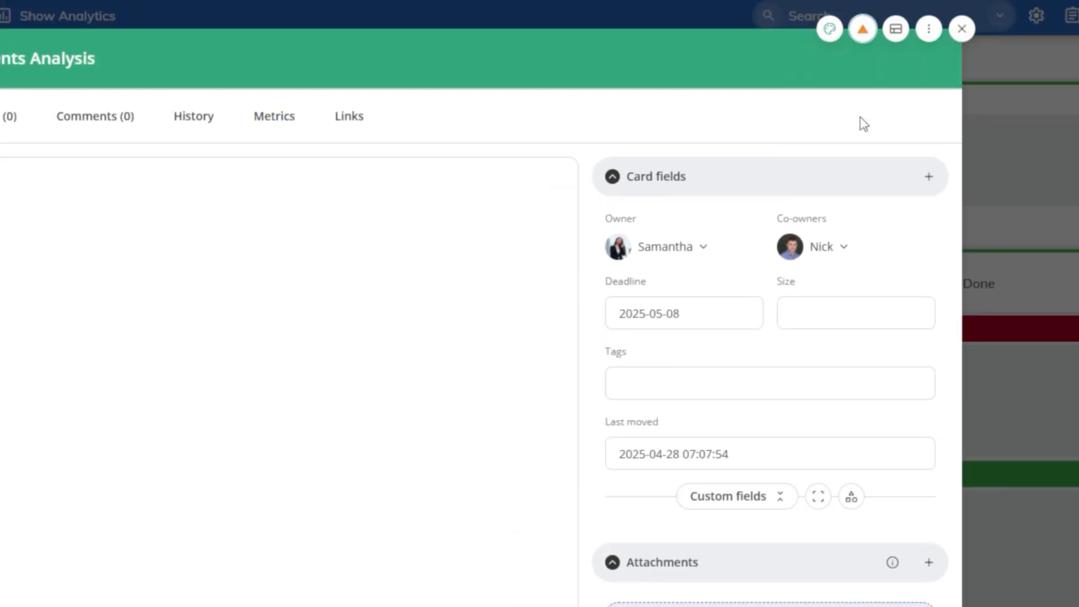
{"action": "left_click", "coordinate": [713, 389]}
{"action": "left_click", "coordinate": [717, 432]}
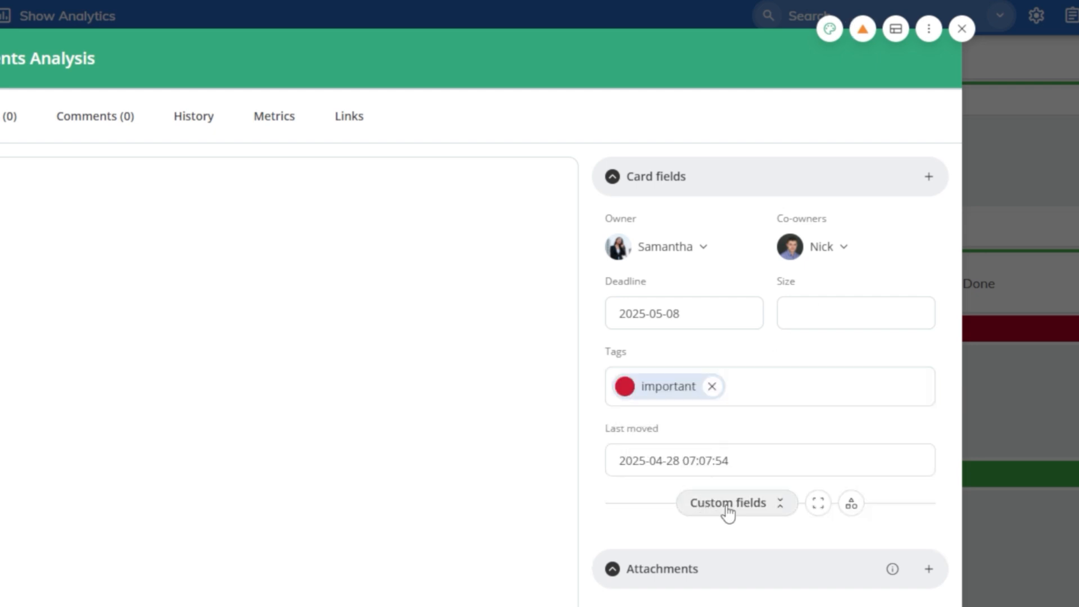
Add the Approval and Incidents custom fields to the card.
{"action": "left_click", "coordinate": [929, 176]}
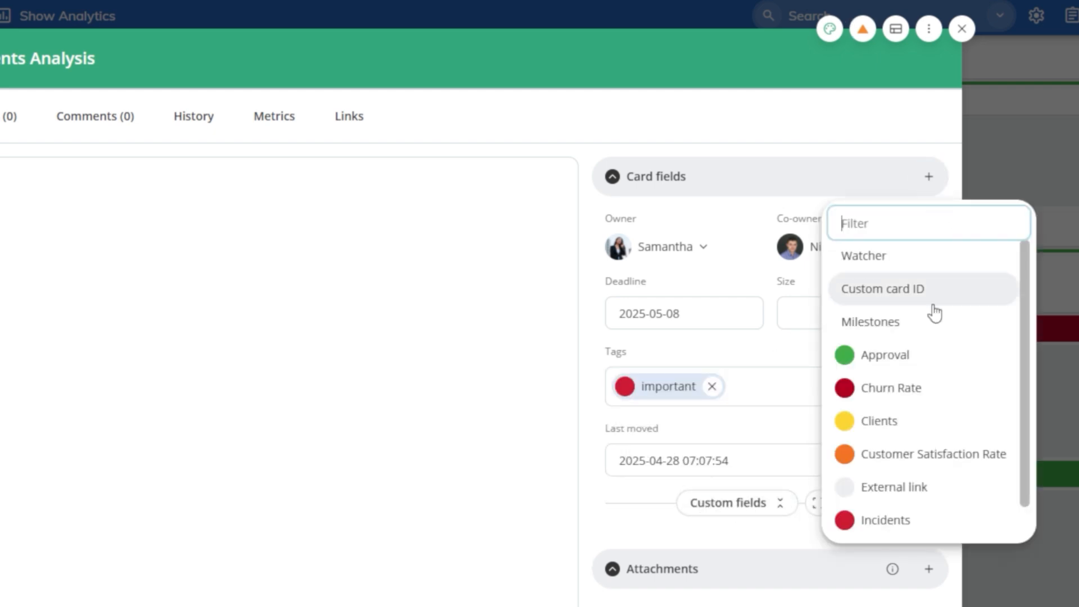
{"action": "left_click", "coordinate": [930, 337]}
{"action": "scroll", "coordinate": [928, 348], "scroll_direction": "down", "scroll_amount": 3}
{"action": "left_click", "coordinate": [910, 371]}
{"action": "left_click", "coordinate": [950, 525]}
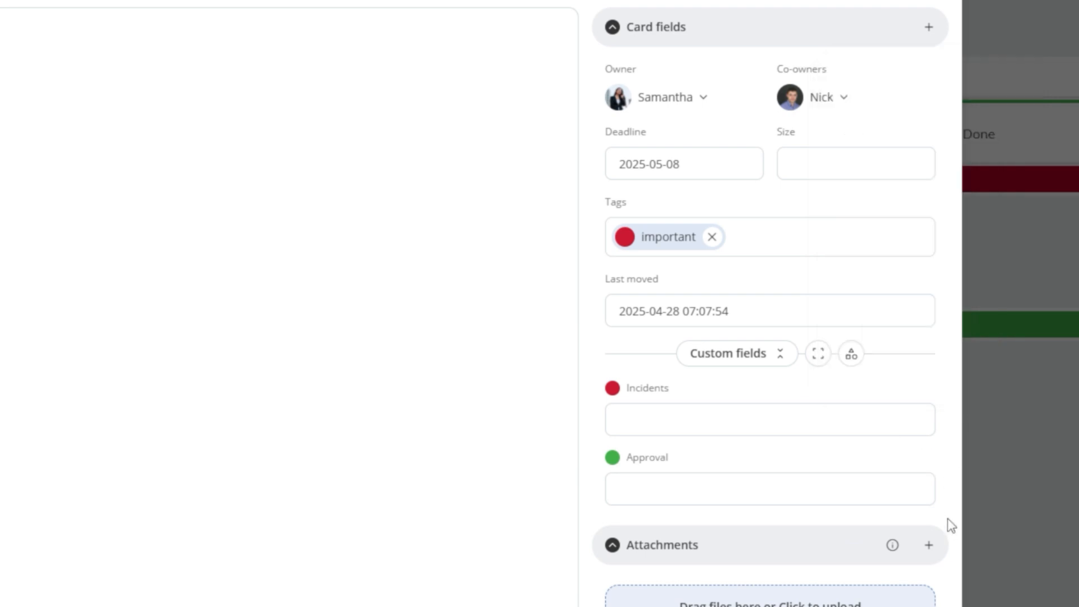
Add a subtask "Review" assigned to the card owner with due date 2025-04-30, then mark it complete.
{"action": "scroll", "coordinate": [950, 524], "scroll_direction": "down", "scroll_amount": 5}
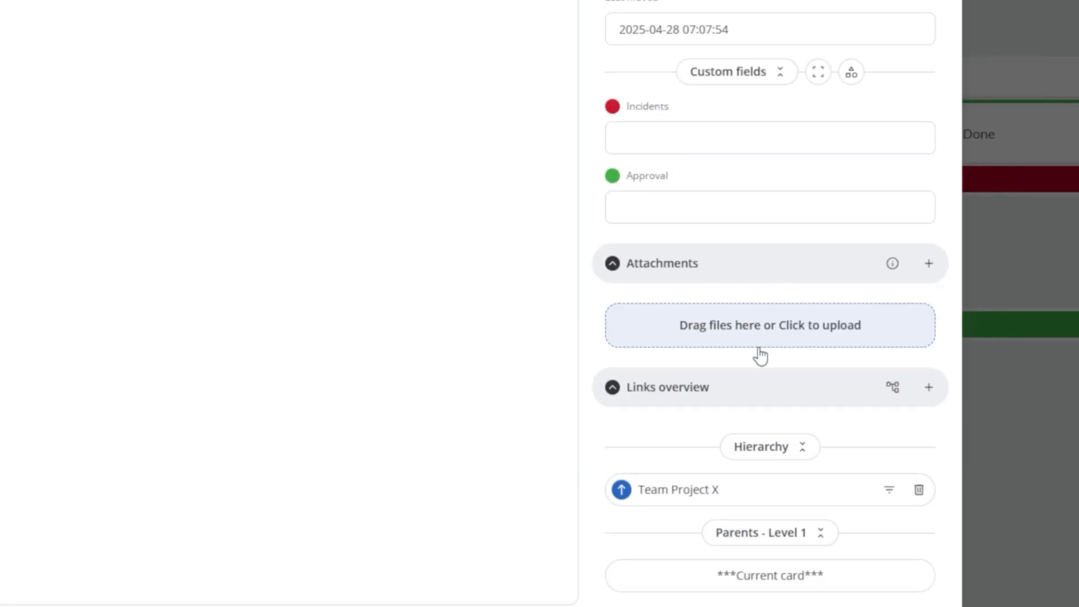
{"action": "scroll", "coordinate": [599, 403], "scroll_direction": "down", "scroll_amount": 2}
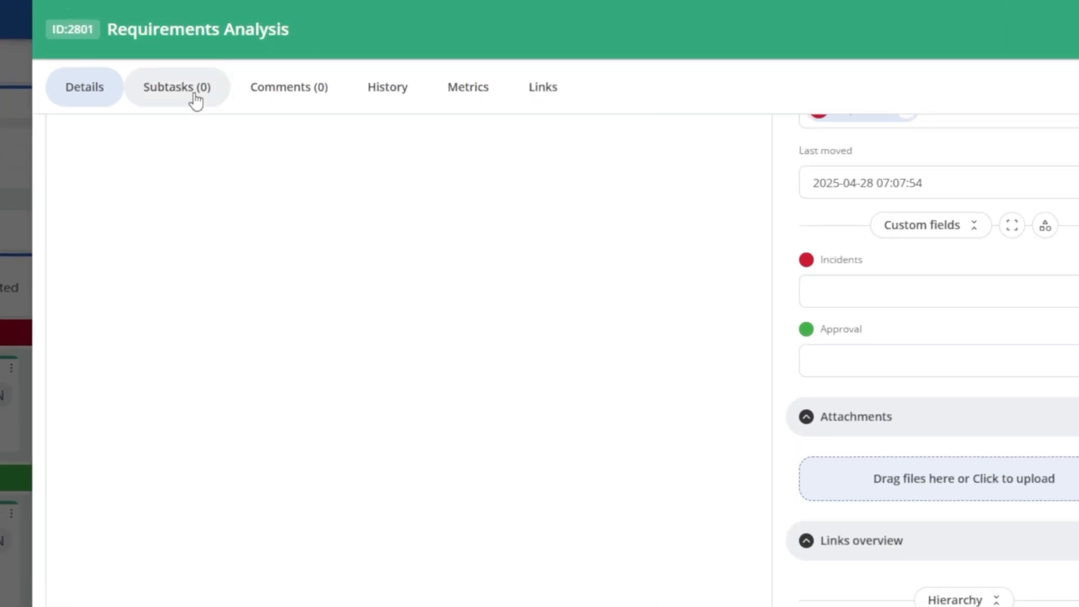
{"action": "left_click", "coordinate": [259, 62]}
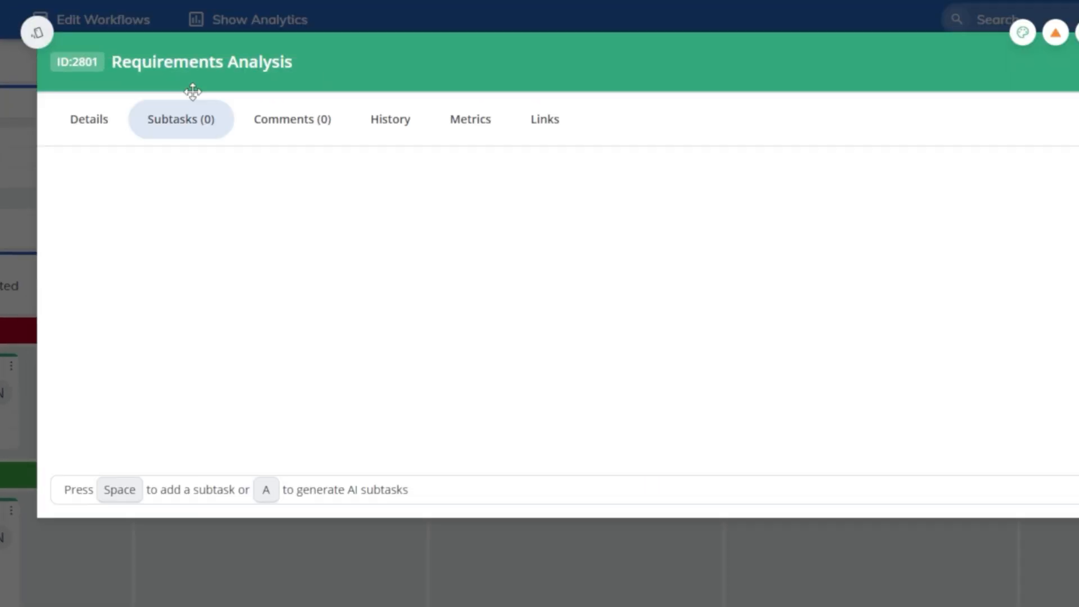
{"action": "key", "text": "space"}
{"action": "type", "text": "Rev"}
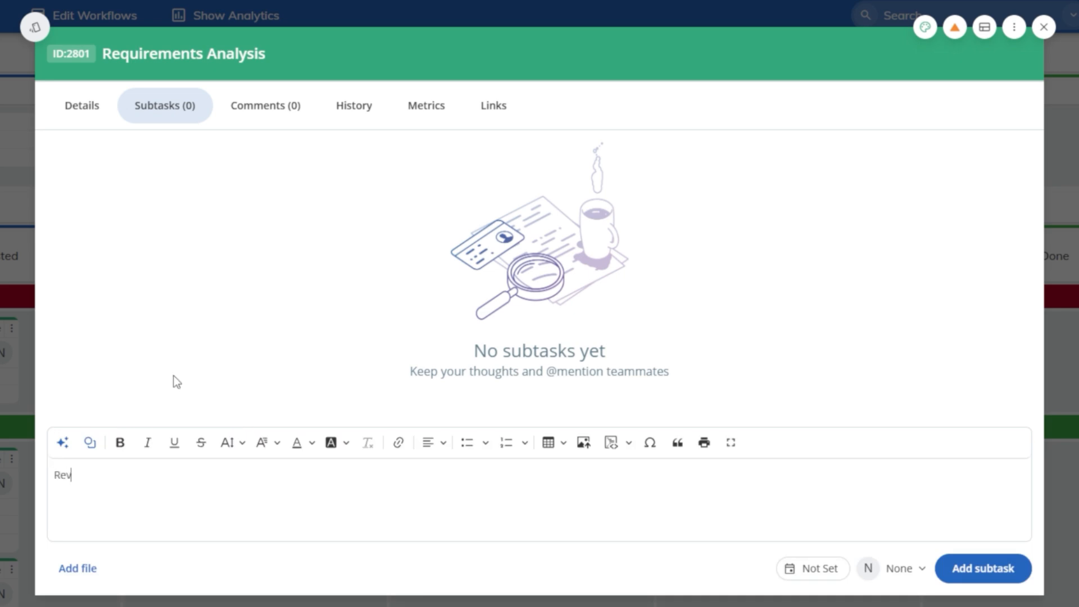
{"action": "type", "text": "iew"}
{"action": "left_click", "coordinate": [883, 574]}
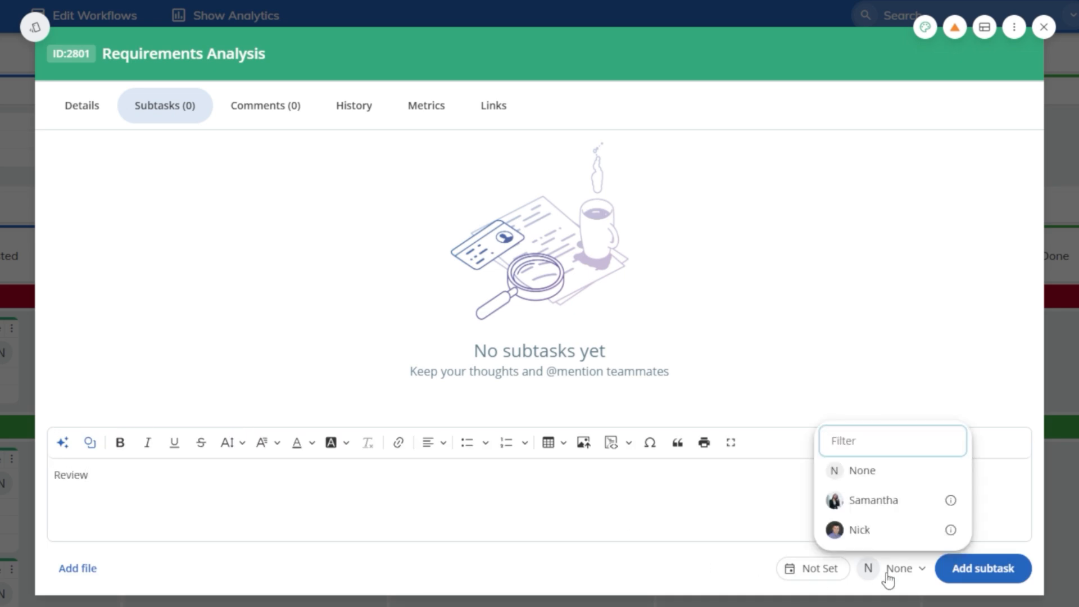
{"action": "left_click", "coordinate": [906, 502]}
{"action": "left_click", "coordinate": [804, 568]}
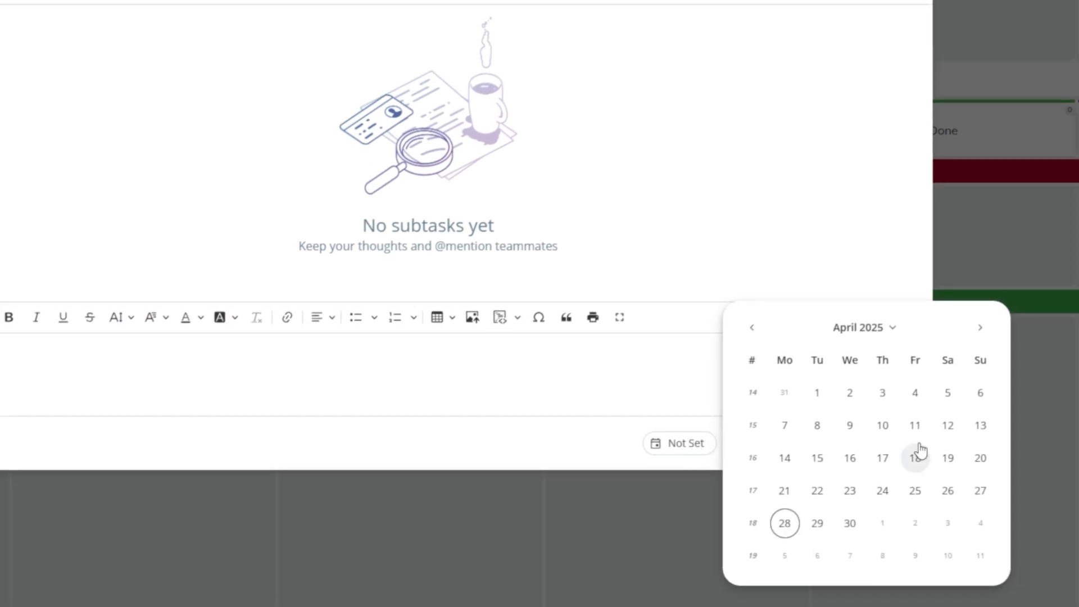
{"action": "left_click", "coordinate": [850, 523]}
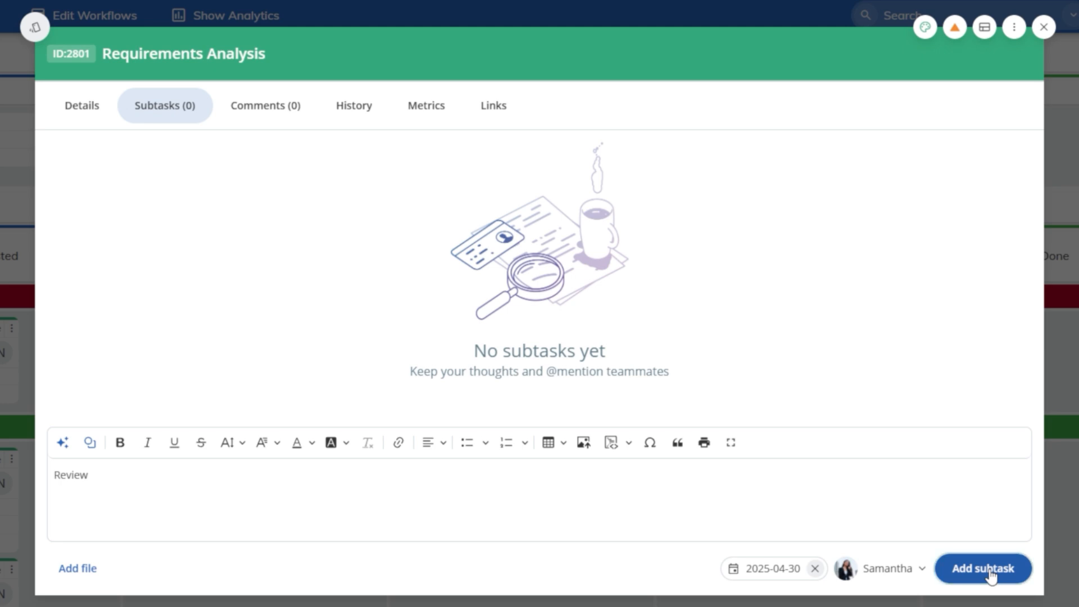
{"action": "left_click", "coordinate": [991, 573]}
{"action": "left_click", "coordinate": [54, 249]}
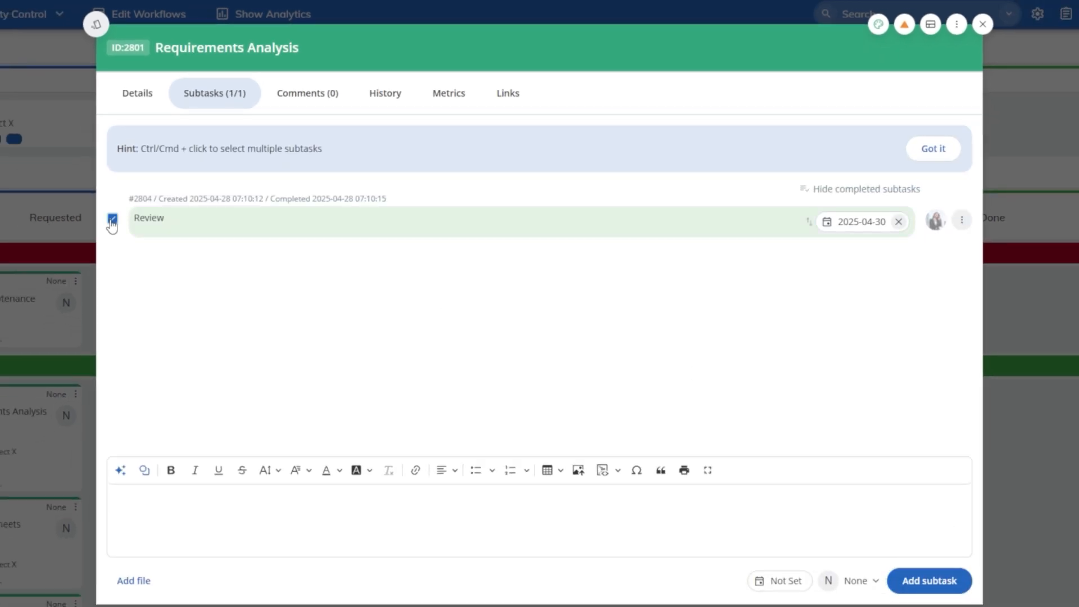
Post a comment mentioning the co-owner: "please review the report".
{"action": "left_click", "coordinate": [297, 102]}
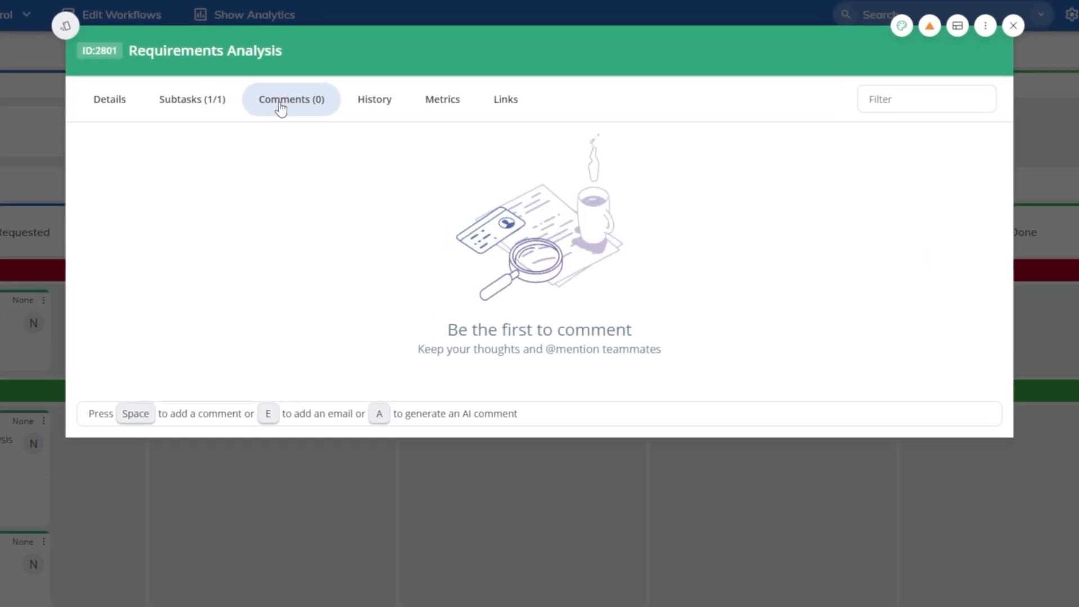
{"action": "left_click", "coordinate": [125, 411]}
{"action": "type", "text": "@Ni"}
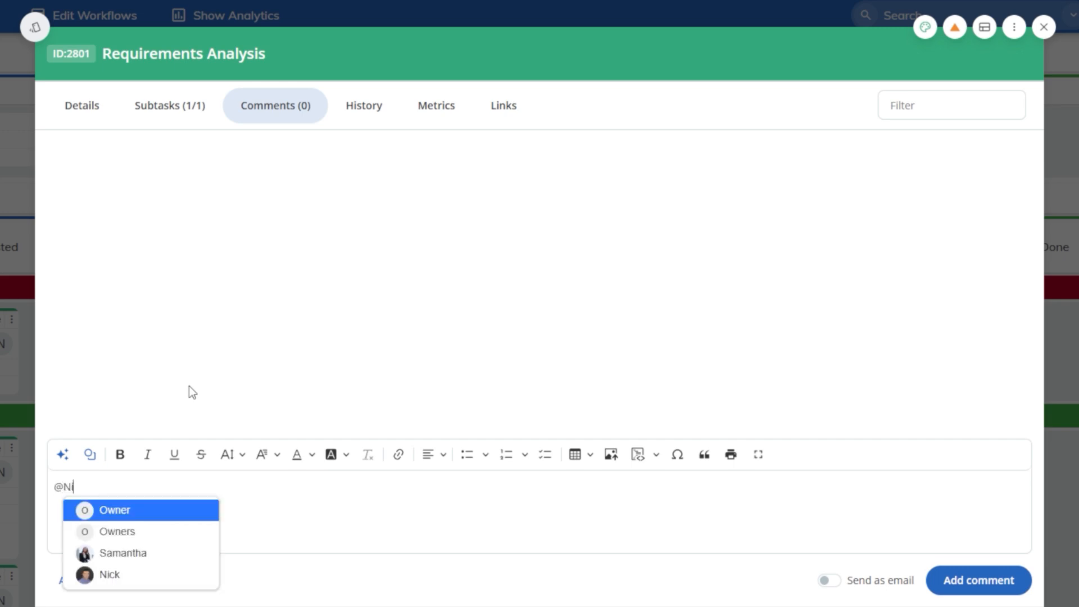
{"action": "type", "text": "ck, please review the report"}
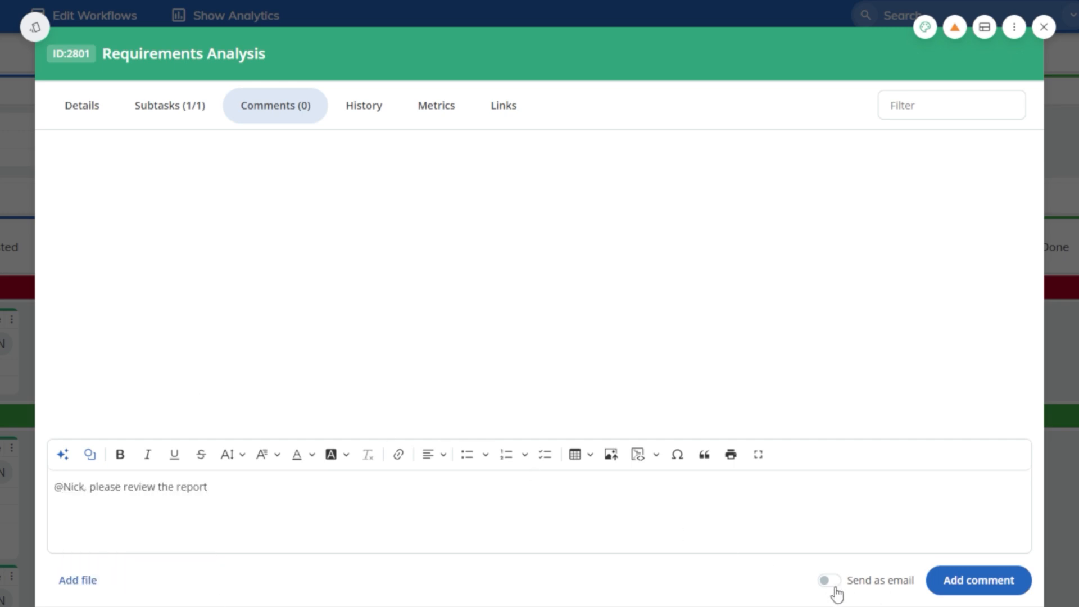
{"action": "left_click", "coordinate": [1017, 572]}
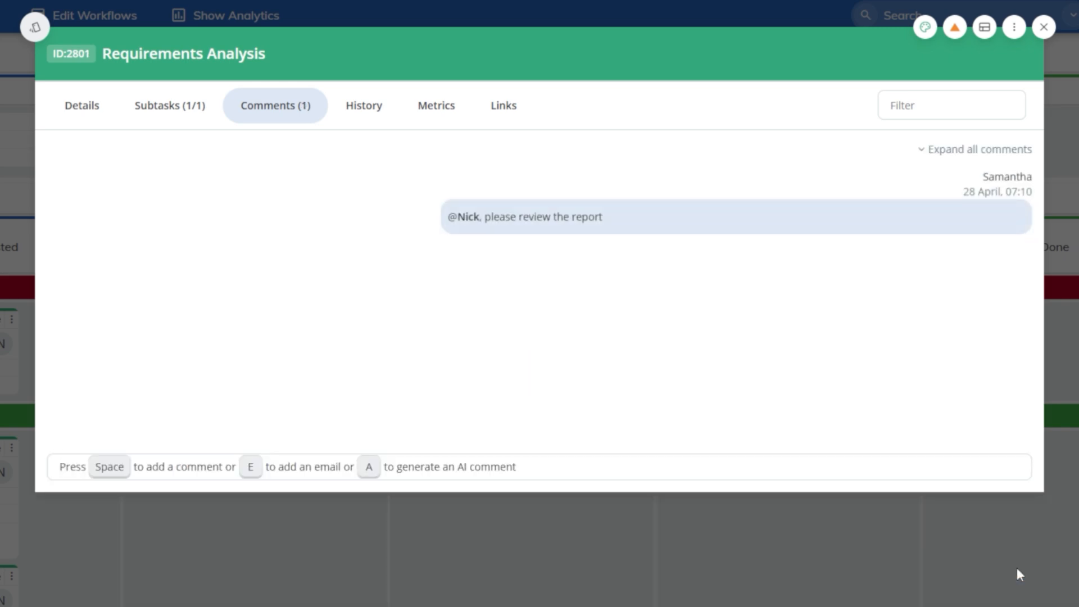
Review the Requirements Analysis card's History, Metrics and Links tabs, then close the card.
{"action": "left_click", "coordinate": [384, 109]}
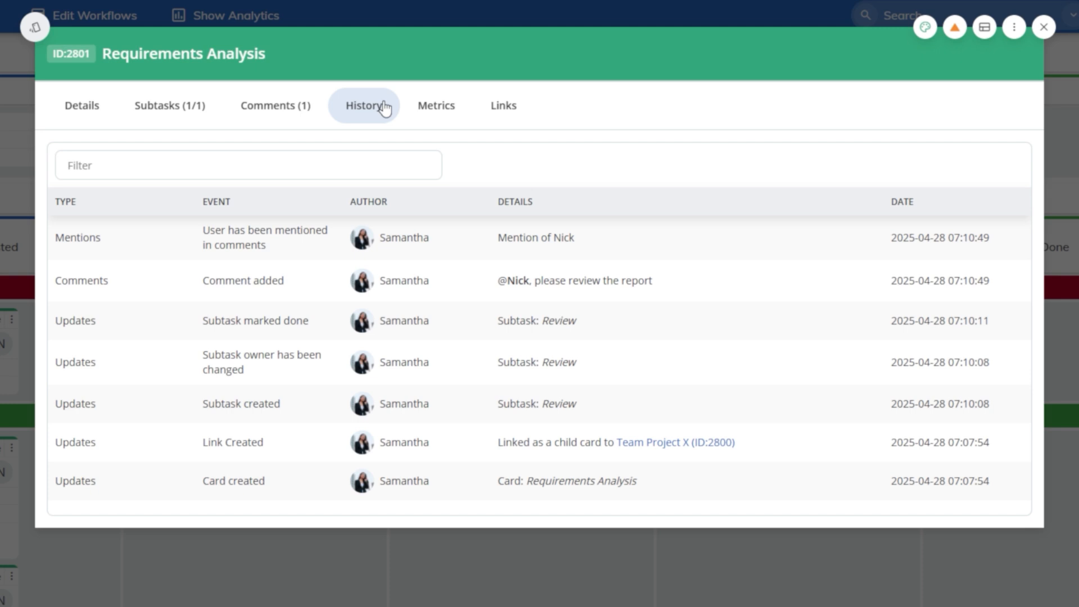
{"action": "left_click", "coordinate": [440, 117]}
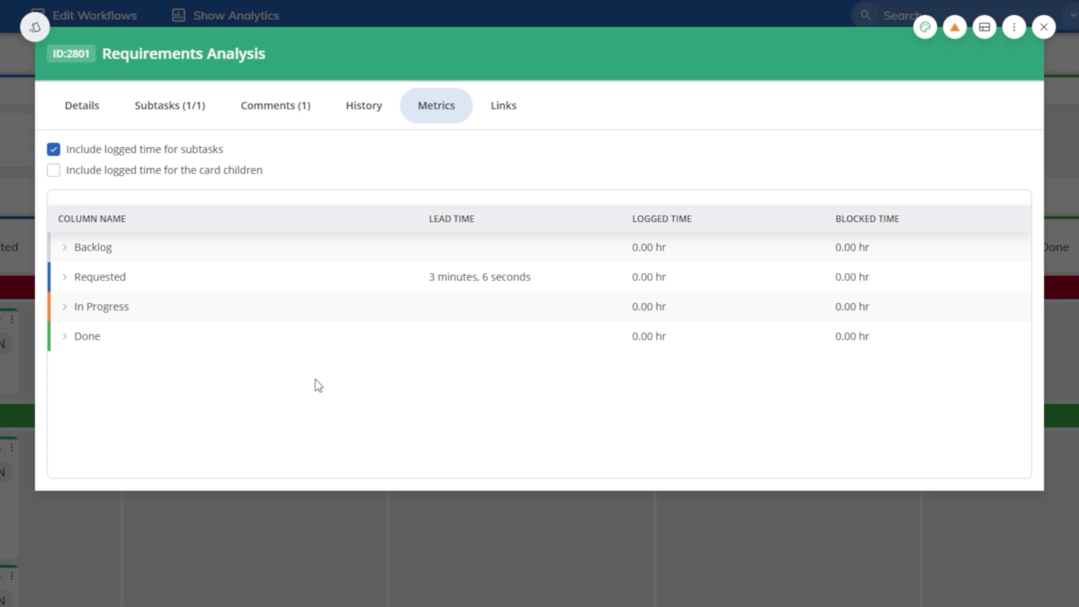
{"action": "left_click", "coordinate": [510, 112]}
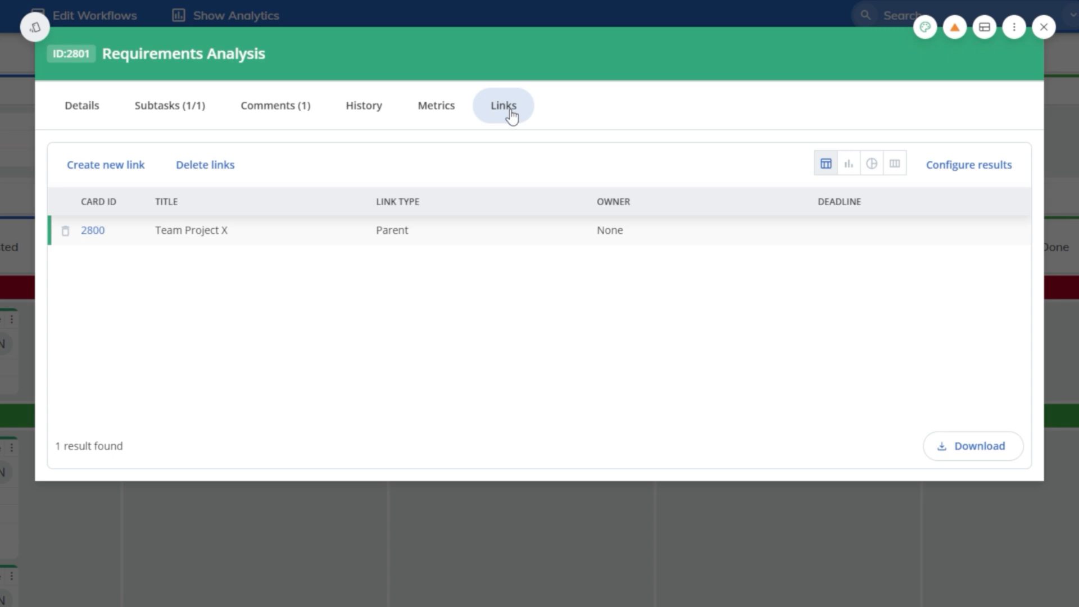
{"action": "left_click", "coordinate": [84, 108]}
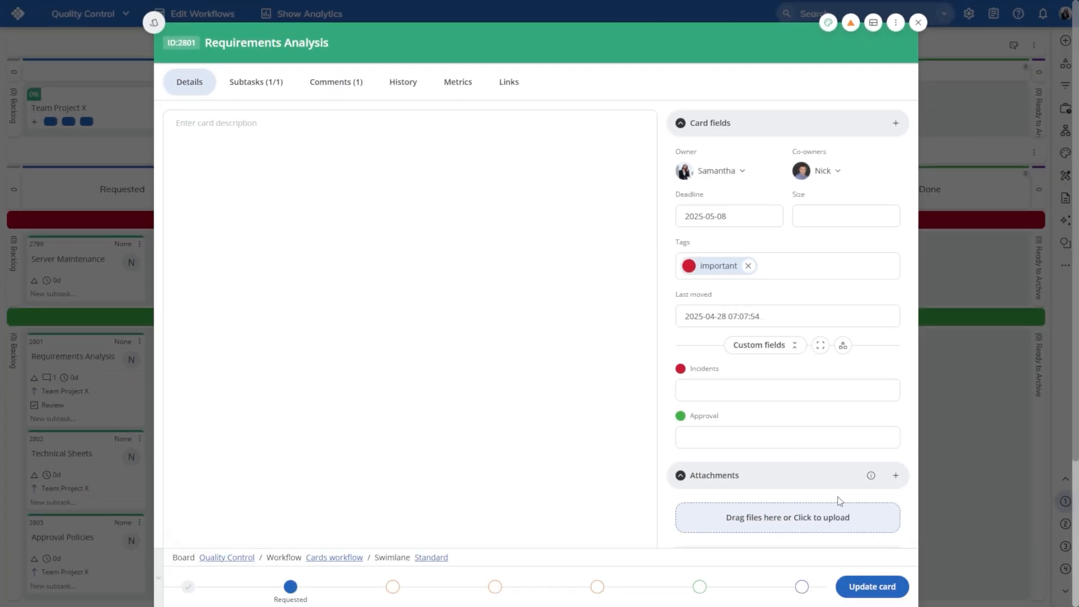
{"action": "left_click", "coordinate": [854, 587]}
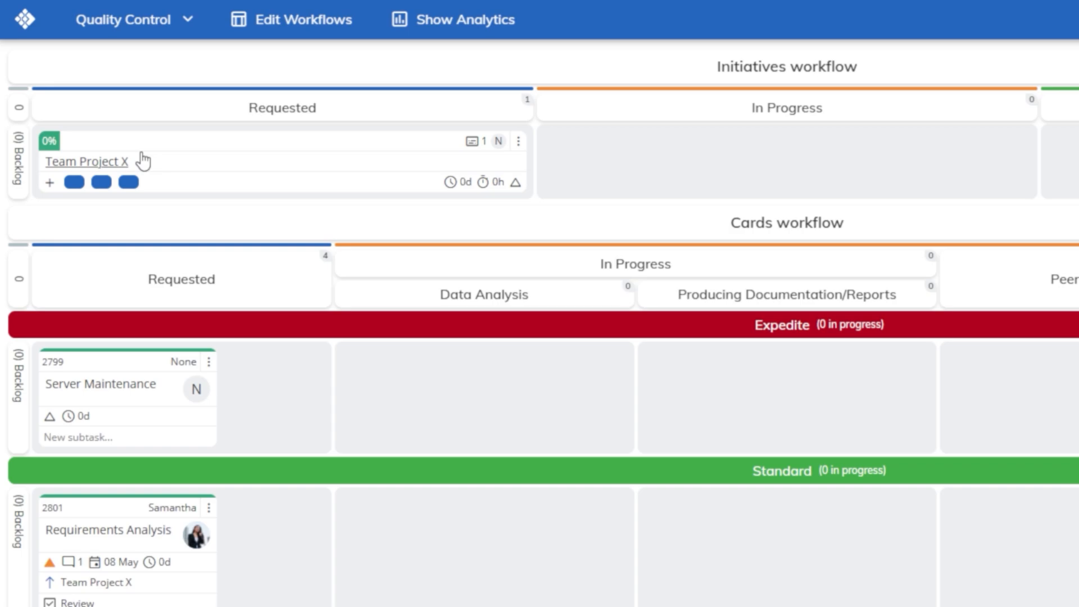
Open the Team Project X initiative and set its planned start date to 2025-04-30 and planned end date to 2025-05-15.
{"action": "left_click", "coordinate": [84, 106]}
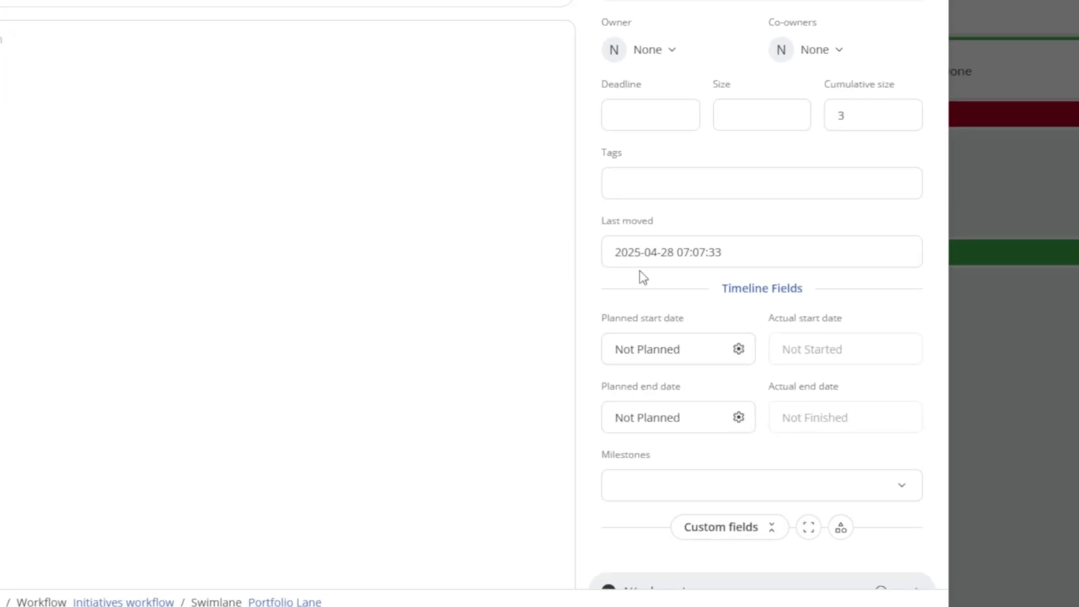
{"action": "scroll", "coordinate": [703, 331], "scroll_direction": "down", "scroll_amount": 2}
{"action": "left_click", "coordinate": [713, 187]}
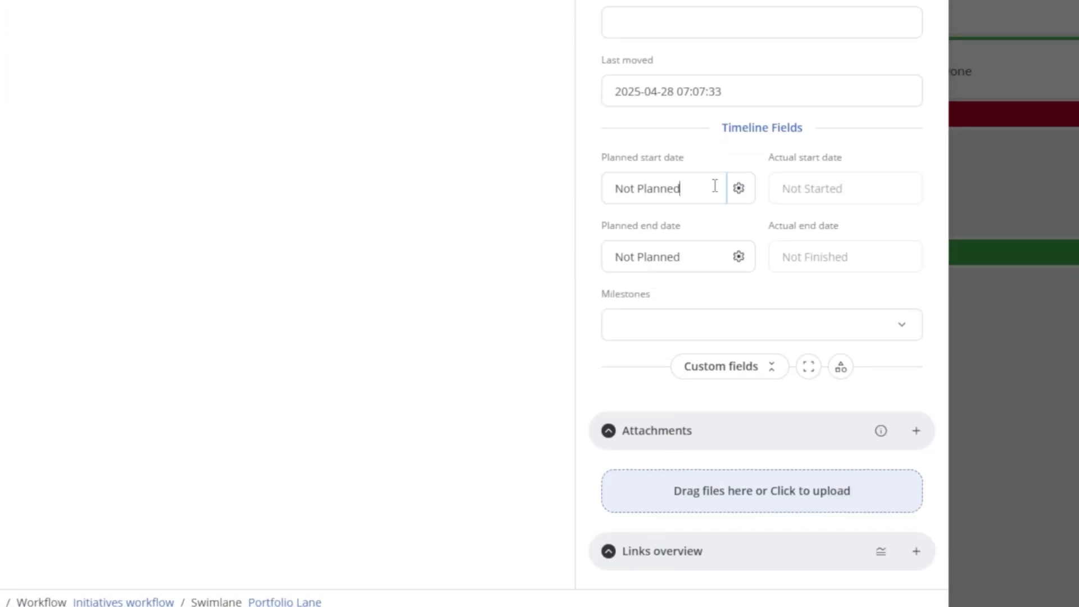
{"action": "left_click", "coordinate": [648, 452]}
{"action": "left_click", "coordinate": [697, 251]}
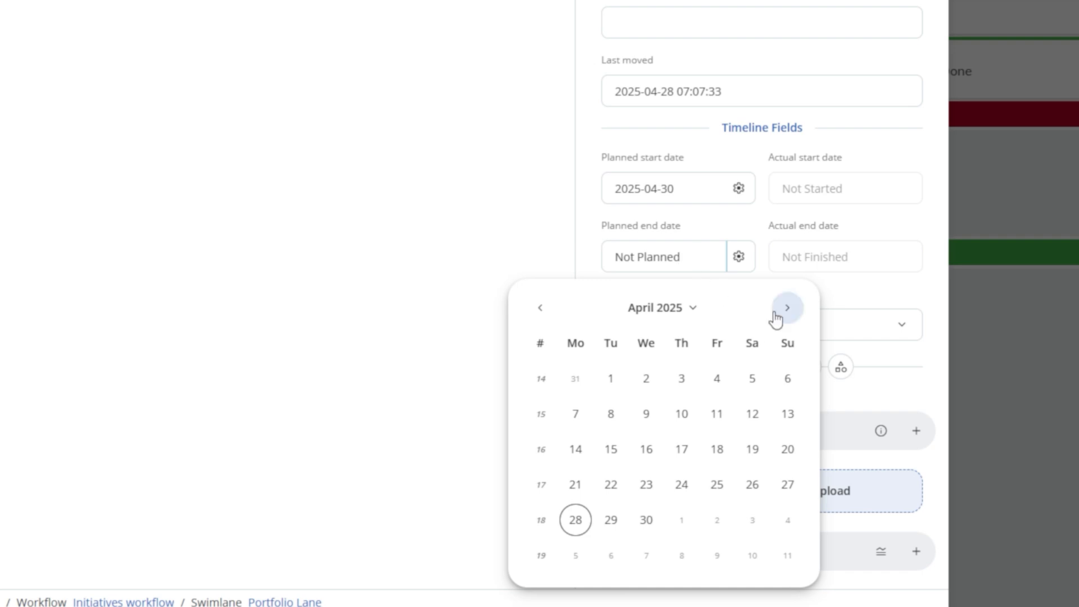
{"action": "left_click", "coordinate": [794, 318]}
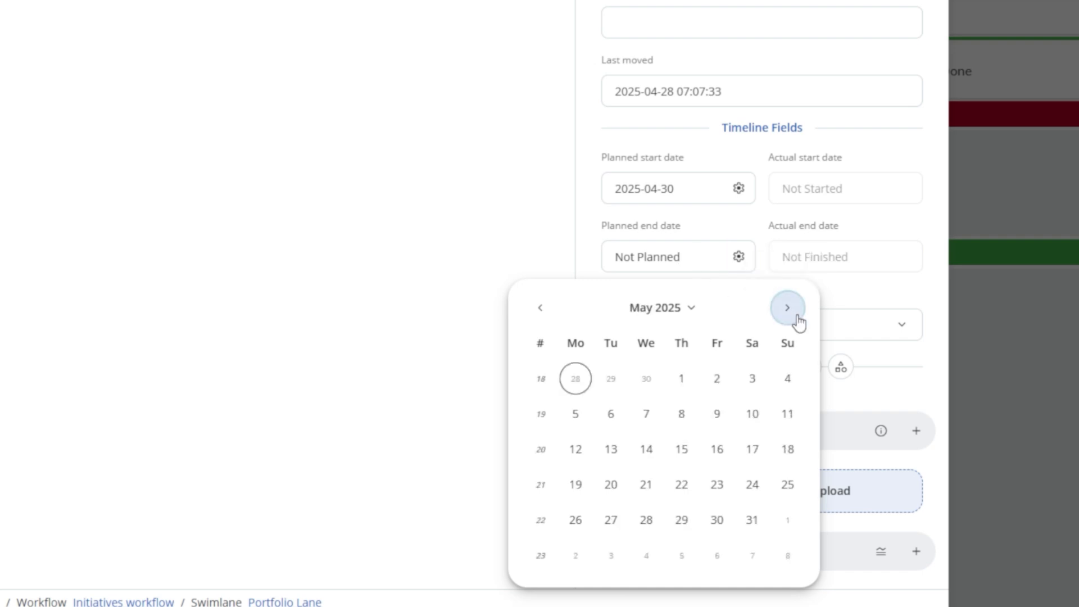
{"action": "left_click", "coordinate": [687, 456]}
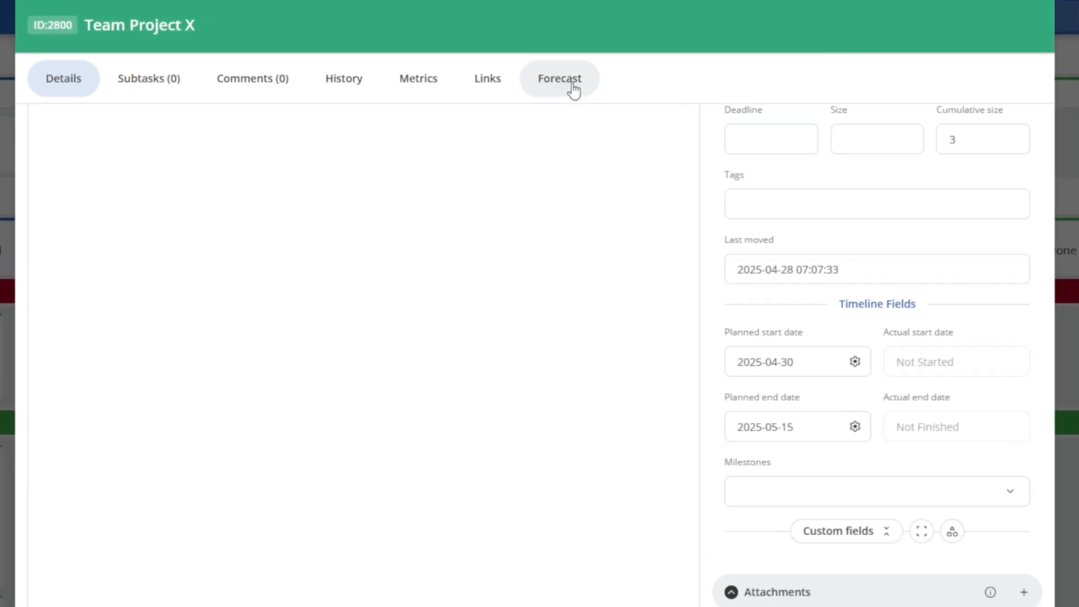
View the initiative's Forecast timeline, then return to its details and update the card.
{"action": "left_click", "coordinate": [573, 88]}
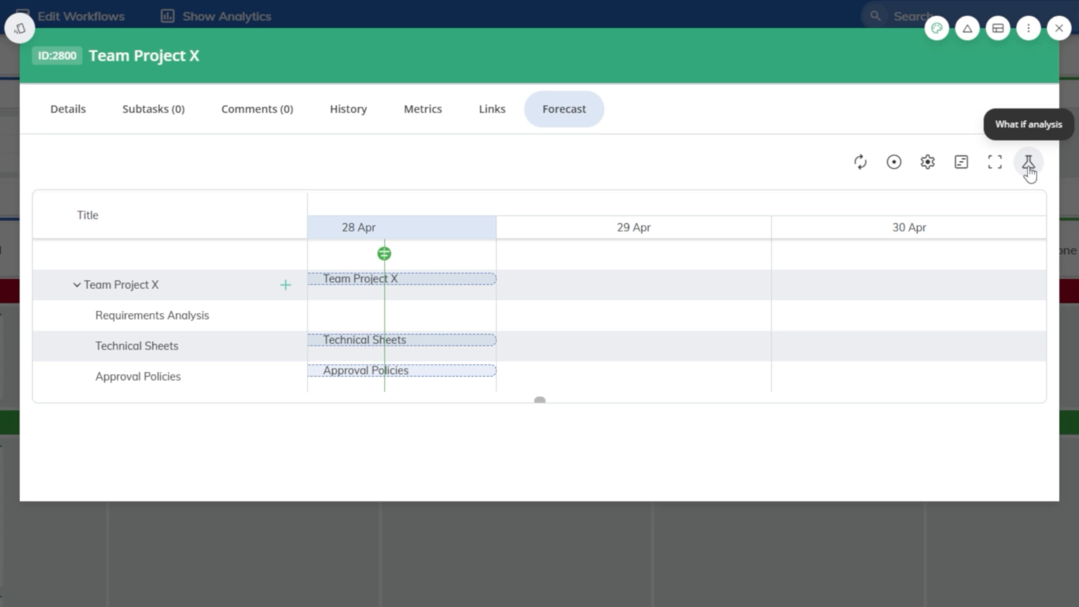
{"action": "left_click", "coordinate": [66, 112]}
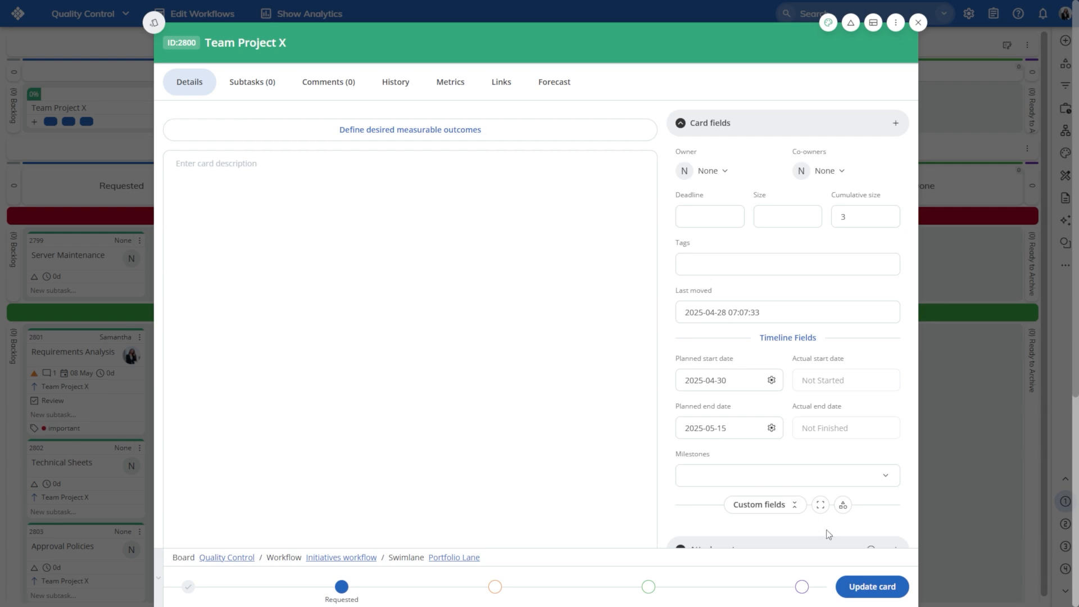
{"action": "left_click", "coordinate": [866, 587]}
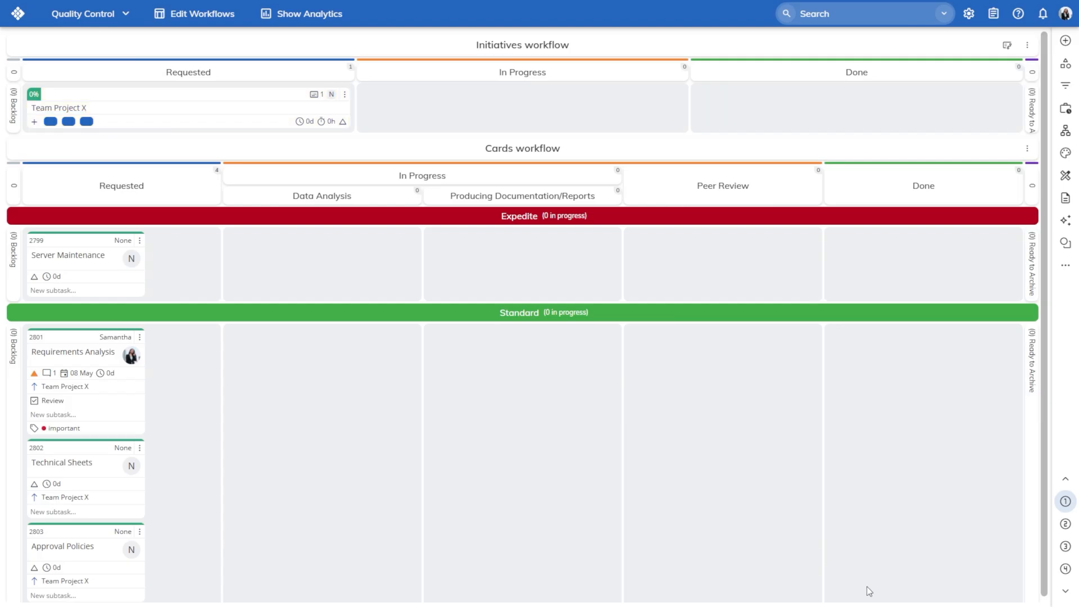
Move the Requirements Analysis card into Data Analysis in the Standard lane, then on to Done.
{"action": "left_click_drag", "start_coordinate": [86, 352], "coordinate": [341, 410]}
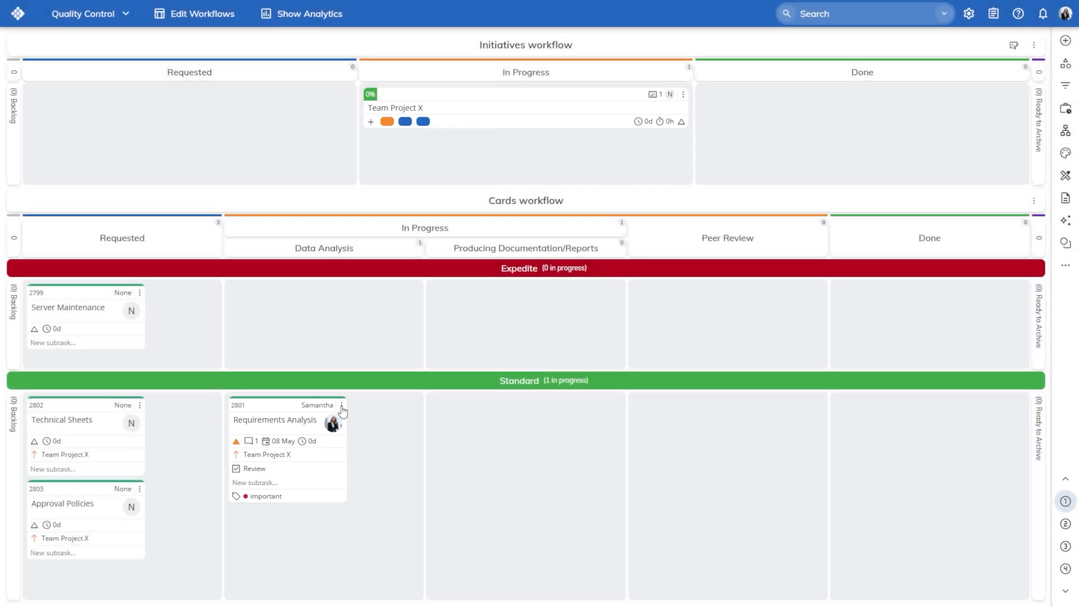
{"action": "left_click_drag", "start_coordinate": [277, 408], "coordinate": [847, 467]}
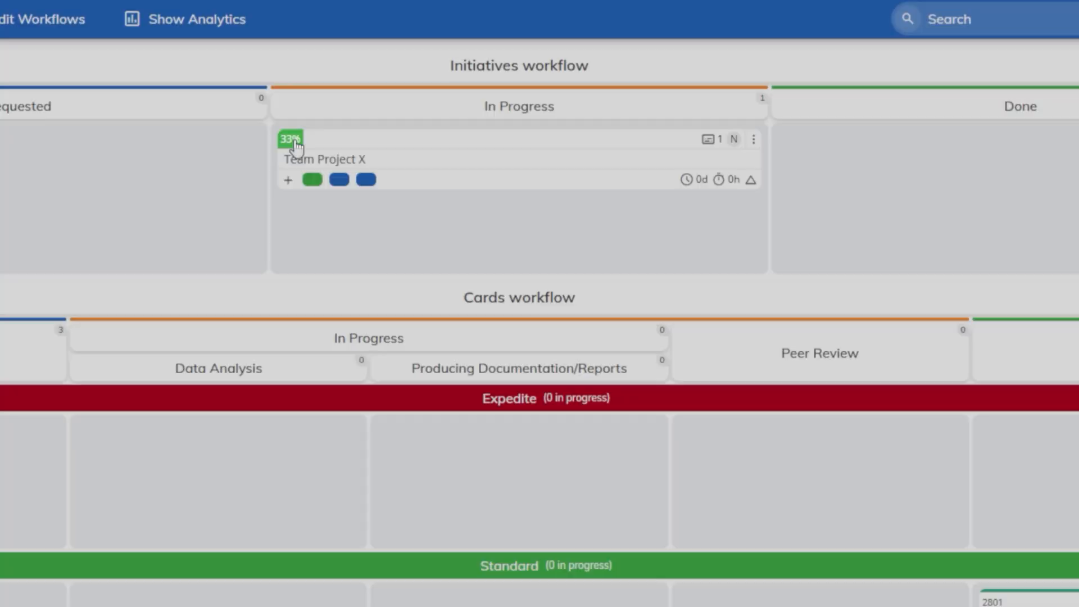
{"action": "mouse_move", "coordinate": [375, 96]}
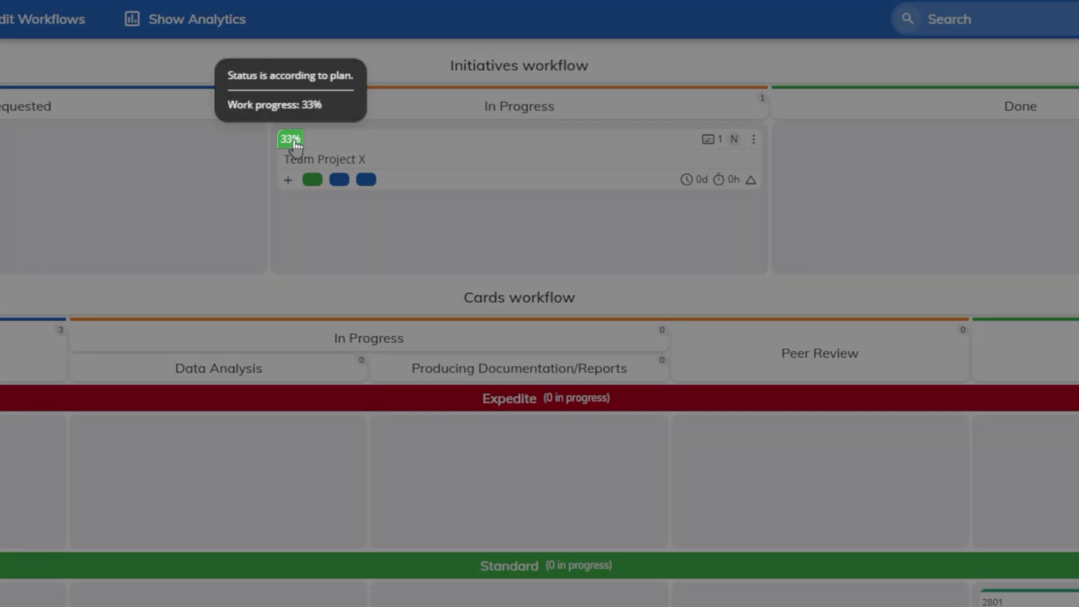